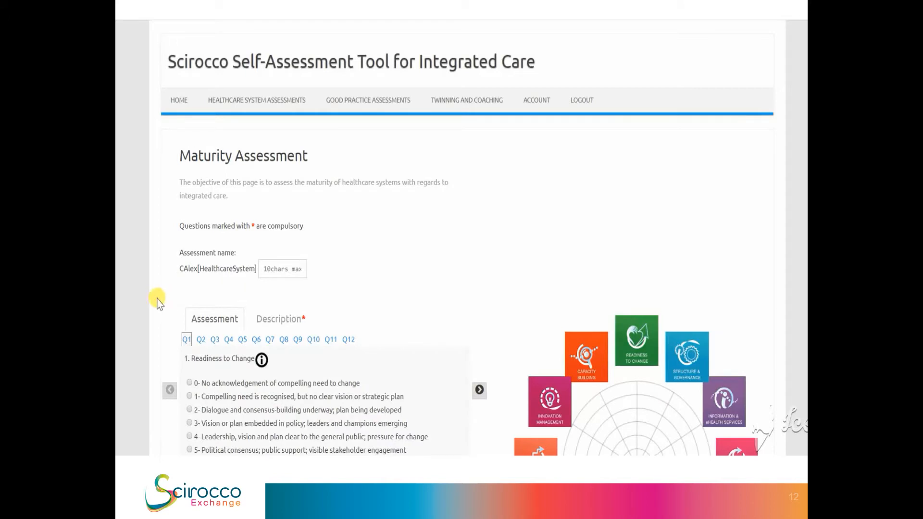
# Read the objectives of question 1, Readiness to Change, in the maturity assessment and close them.
pyautogui.scroll(-1, 159, 300)
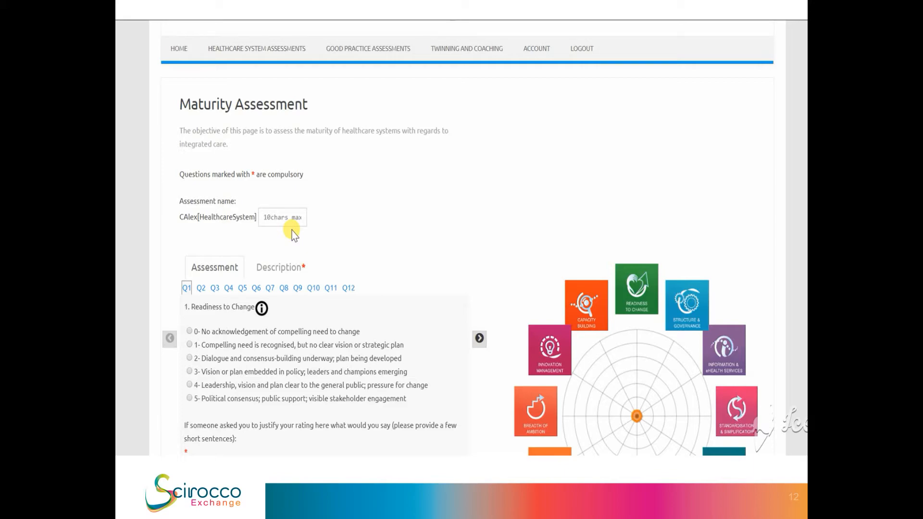
pyautogui.scroll(-3, 154, 256)
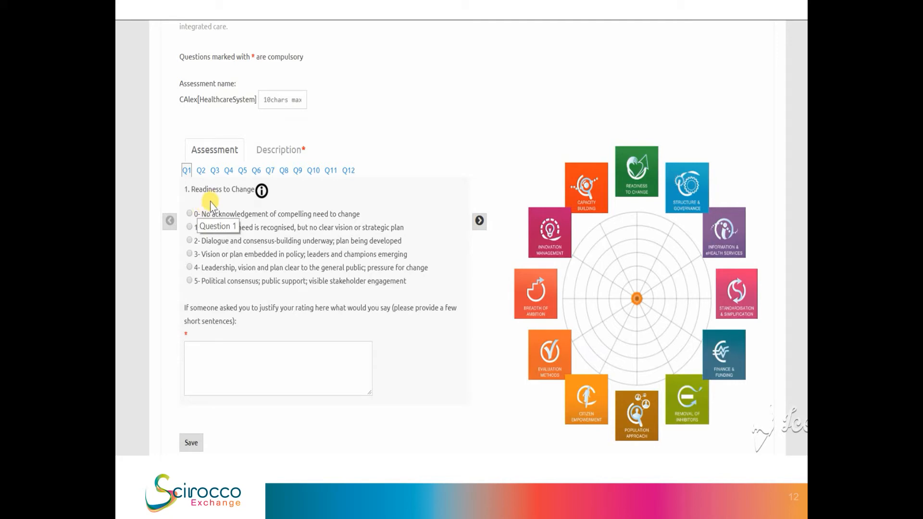
pyautogui.click(263, 192)
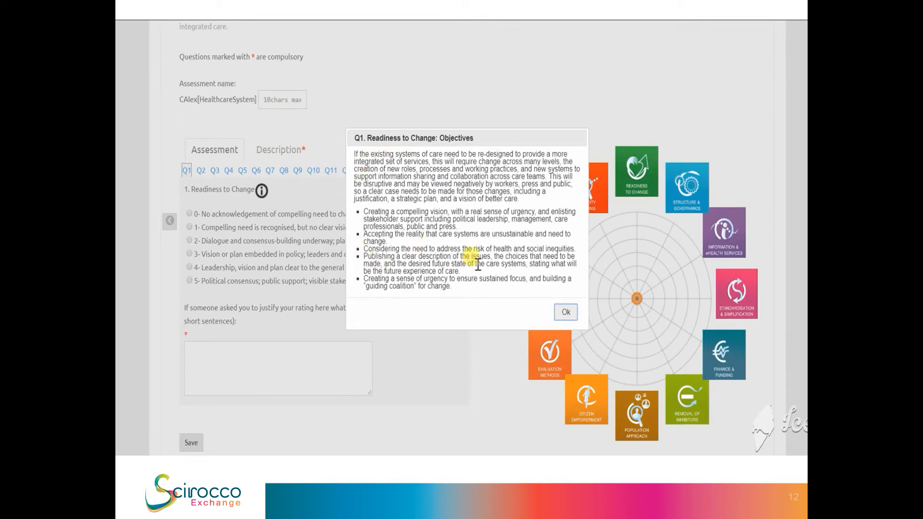
pyautogui.click(566, 312)
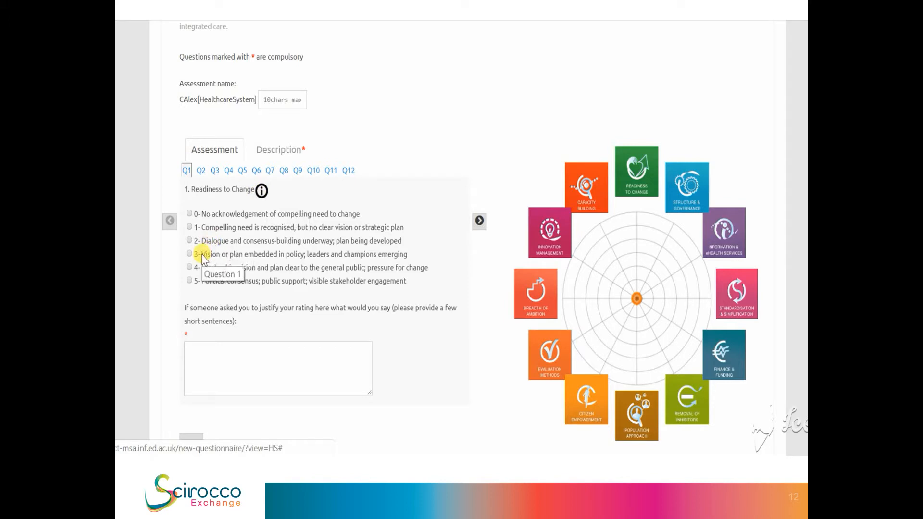
# Rate Readiness to Change as 3, vision or plan embedded in policy, and enter "justification 1" as its justification.
pyautogui.click(188, 255)
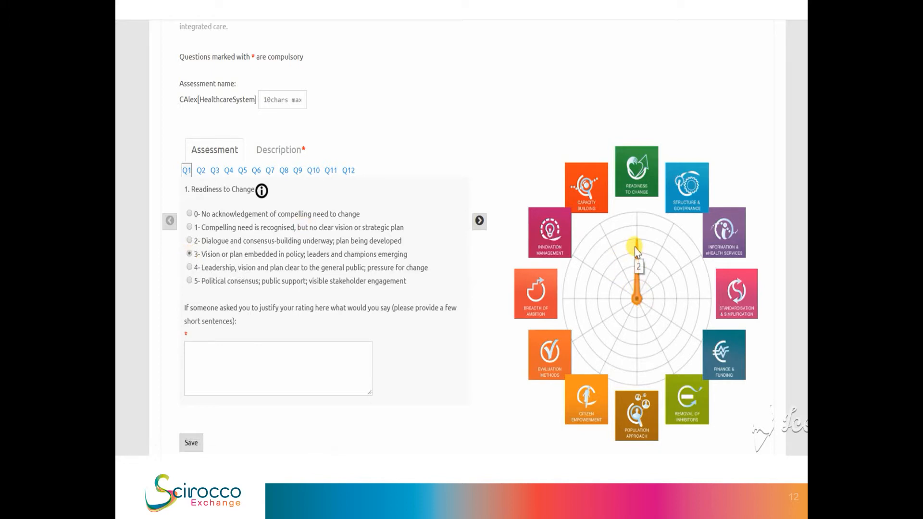
pyautogui.click(263, 372)
pyautogui.write('justification 1')
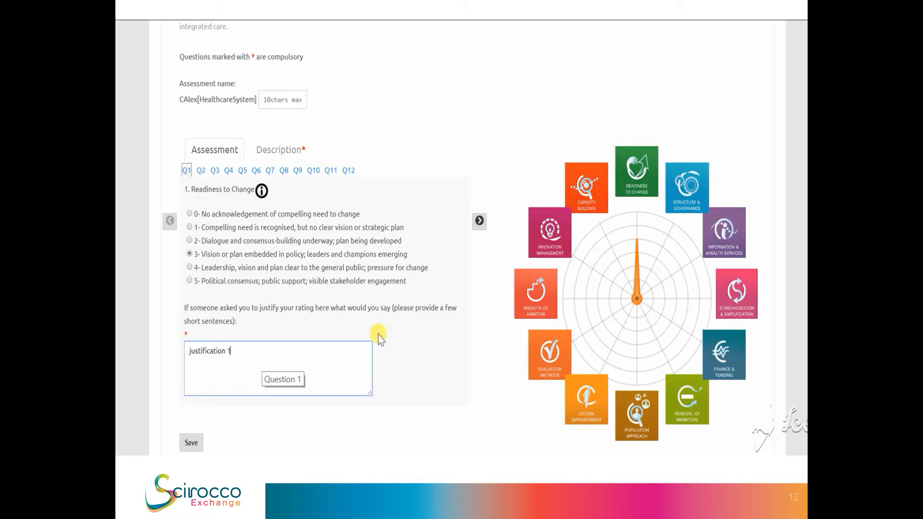
# Look through the assessment questions from Structure & Governance up to question 8, Citizen Empowerment.
pyautogui.click(479, 226)
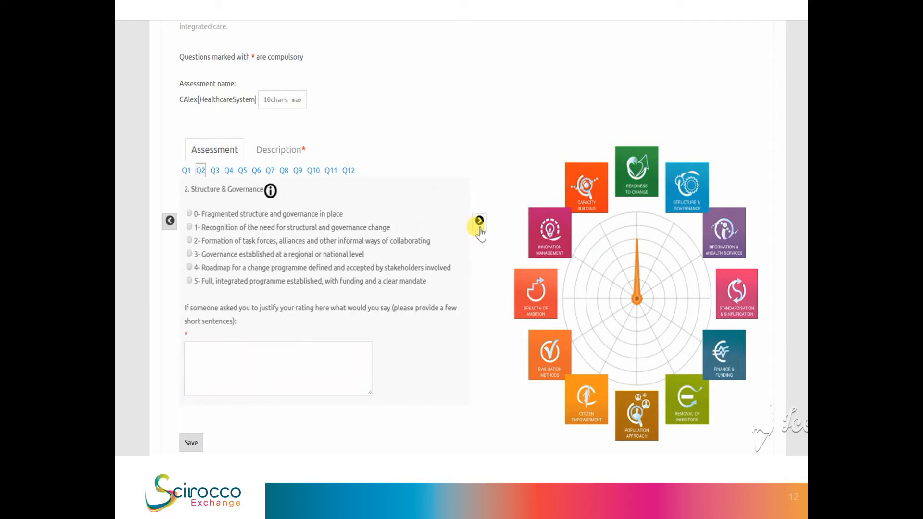
pyautogui.click(479, 226)
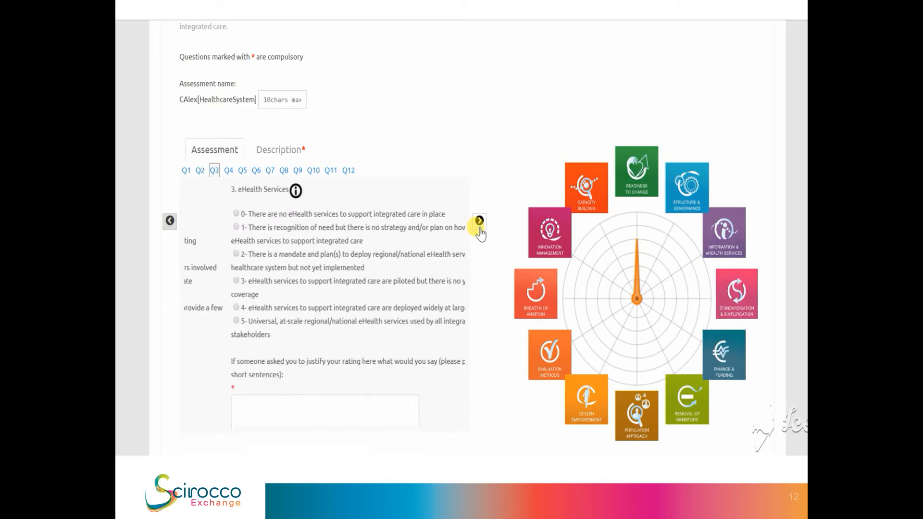
pyautogui.click(228, 170)
pyautogui.click(243, 171)
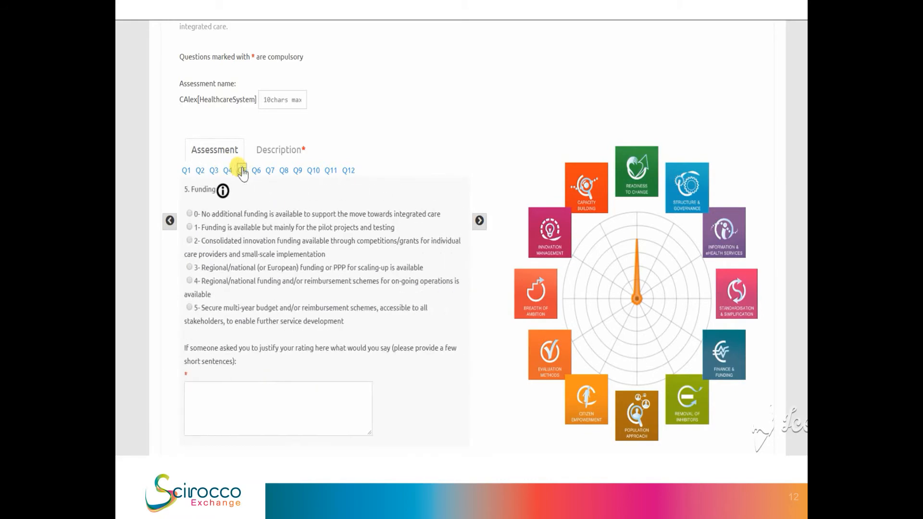
pyautogui.click(686, 408)
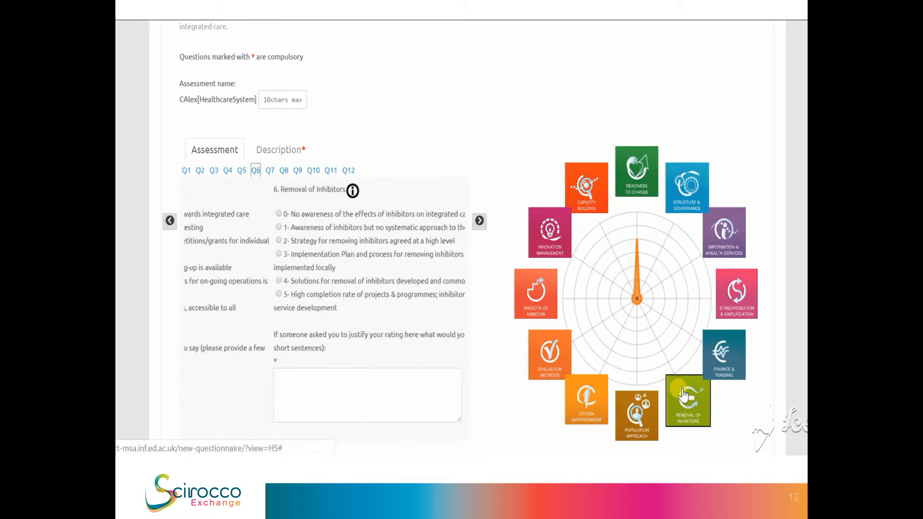
pyautogui.click(649, 416)
pyautogui.click(591, 406)
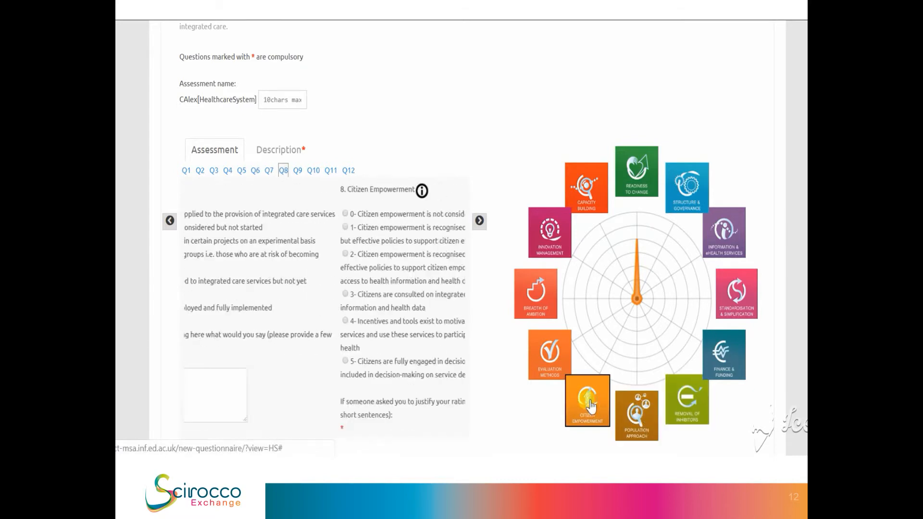
# Rate question 2, Structure & Governance, as 3 on the spider diagram and enter "justification 2" as its justification.
pyautogui.click(200, 171)
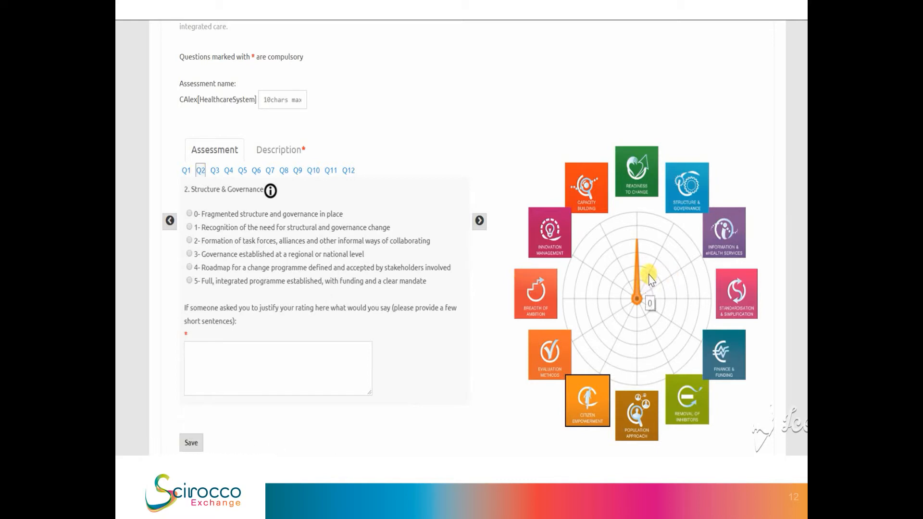
pyautogui.click(663, 251)
pyautogui.click(330, 371)
pyautogui.write('justification 2')
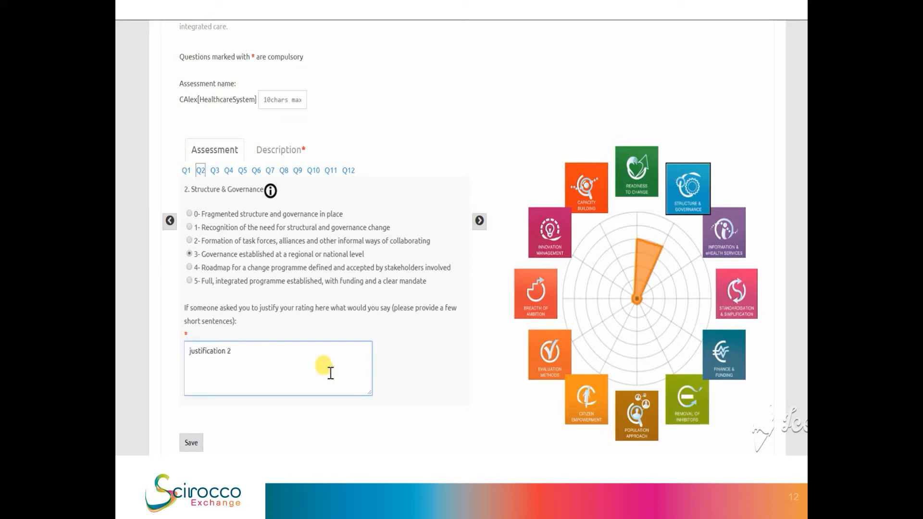
# Rate question 3, eHealth Services, as 2 on the spider diagram and try to save the questionnaire without a justification.
pyautogui.click(726, 245)
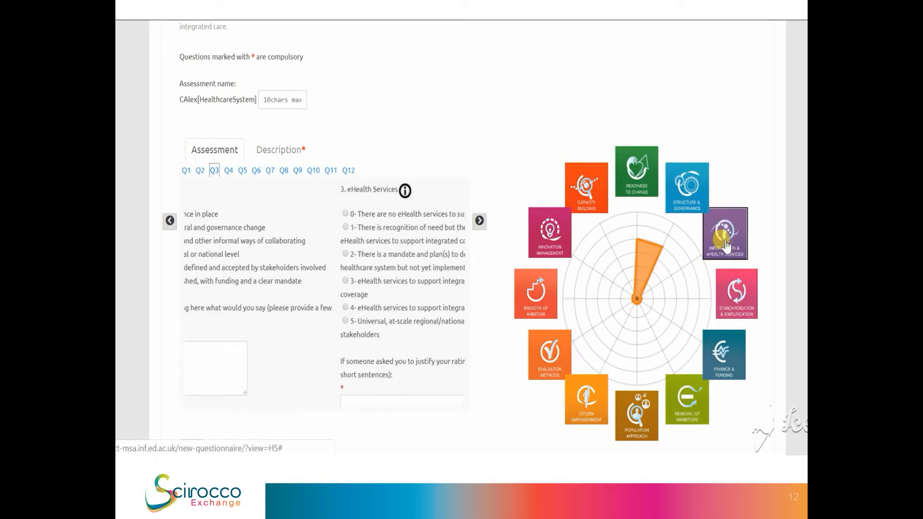
pyautogui.click(672, 281)
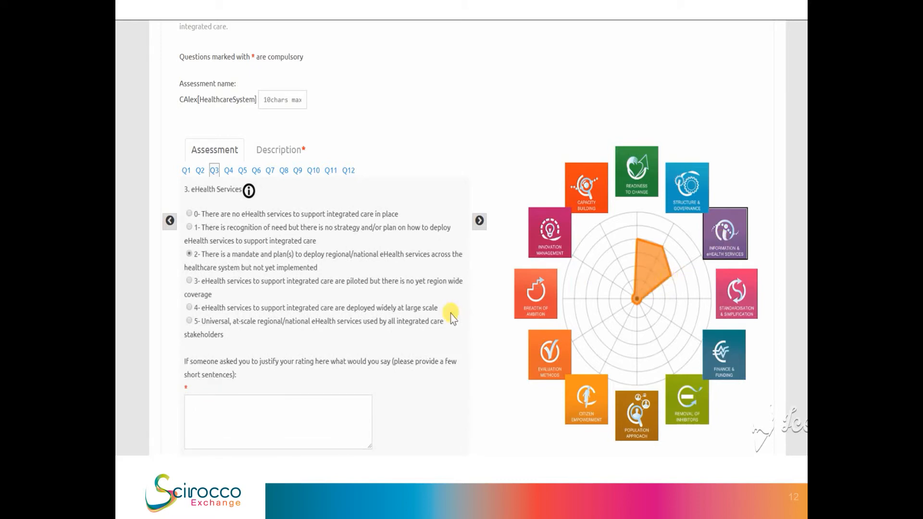
pyautogui.scroll(-3, 451, 314)
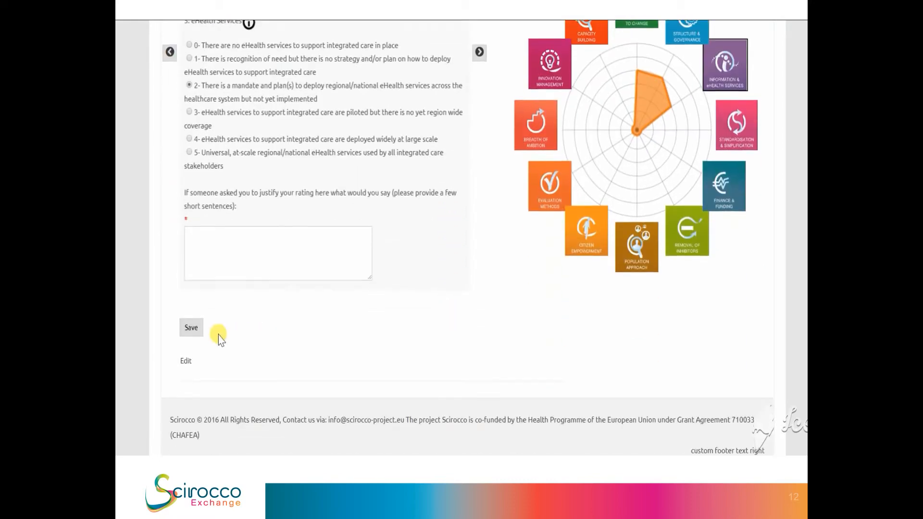
pyautogui.click(191, 327)
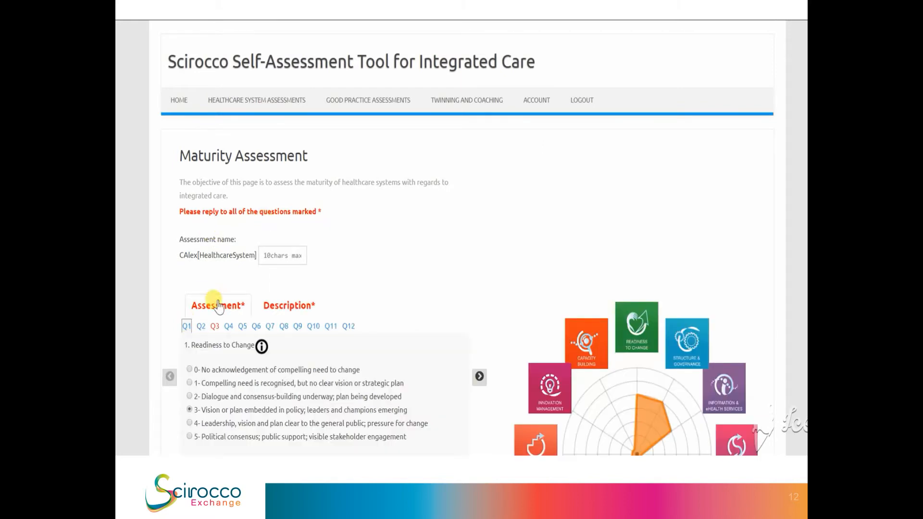
# Enter "justification 3" as the required justification for question 3, eHealth Services.
pyautogui.scroll(-2, 160, 291)
pyautogui.click(215, 239)
pyautogui.scroll(-2, 231, 310)
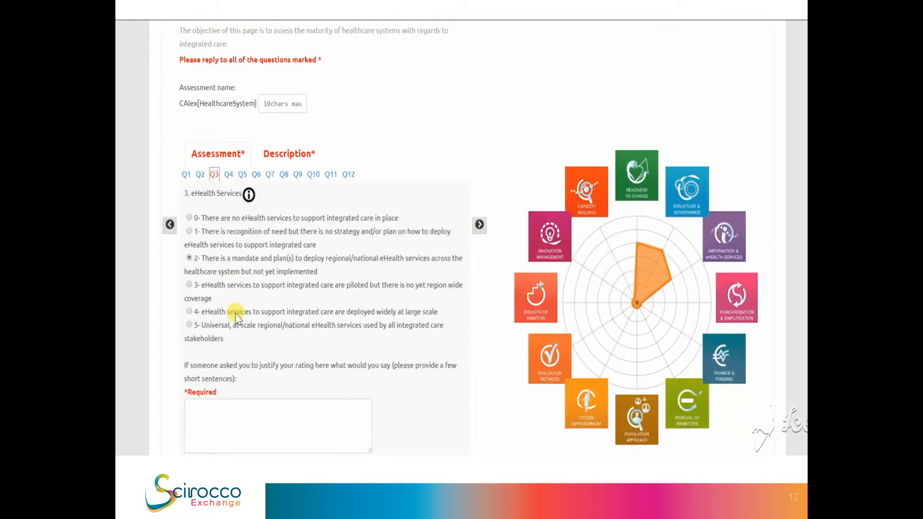
pyautogui.click(234, 397)
pyautogui.write('justification 3')
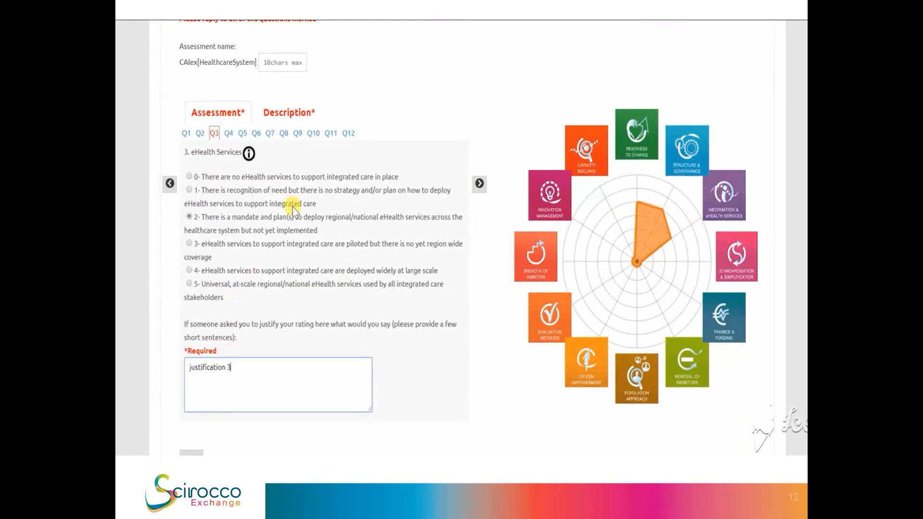
# Choose Basque Country, Spain as the healthcare system to assess in the assessment's description.
pyautogui.click(298, 117)
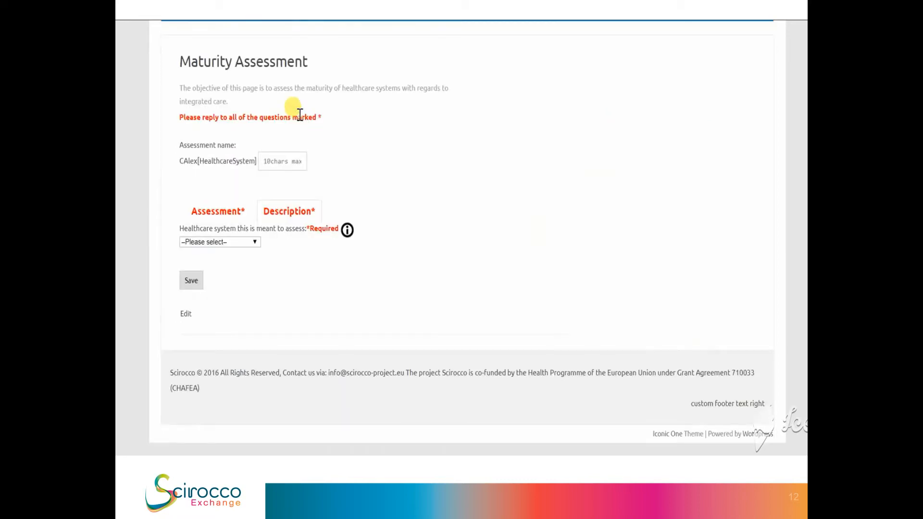
pyautogui.click(231, 243)
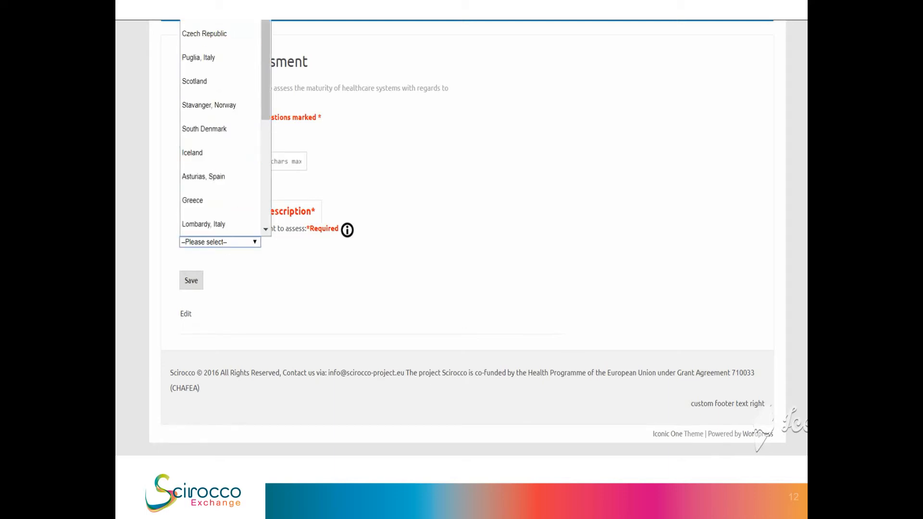
pyautogui.click(211, 11)
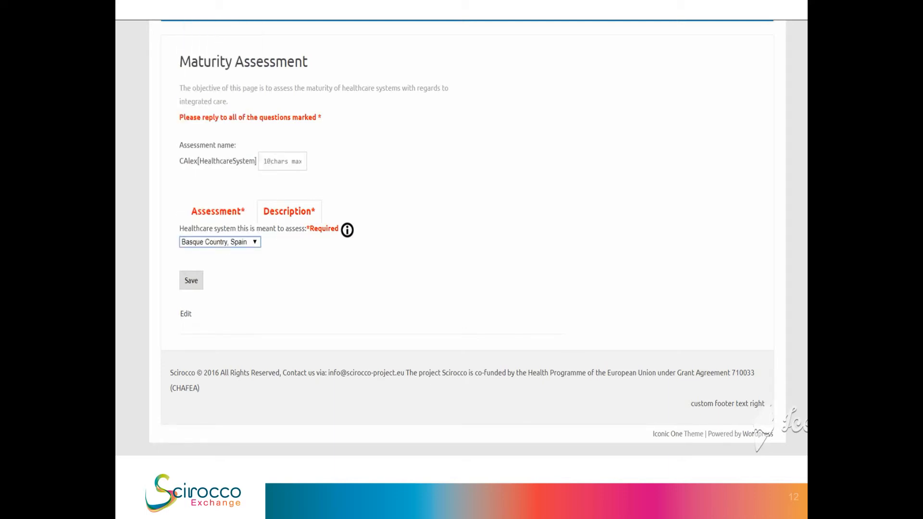
# Read through the chosen healthcare system's definition and integrated care ambition, close it, and save the questionnaire.
pyautogui.click(347, 230)
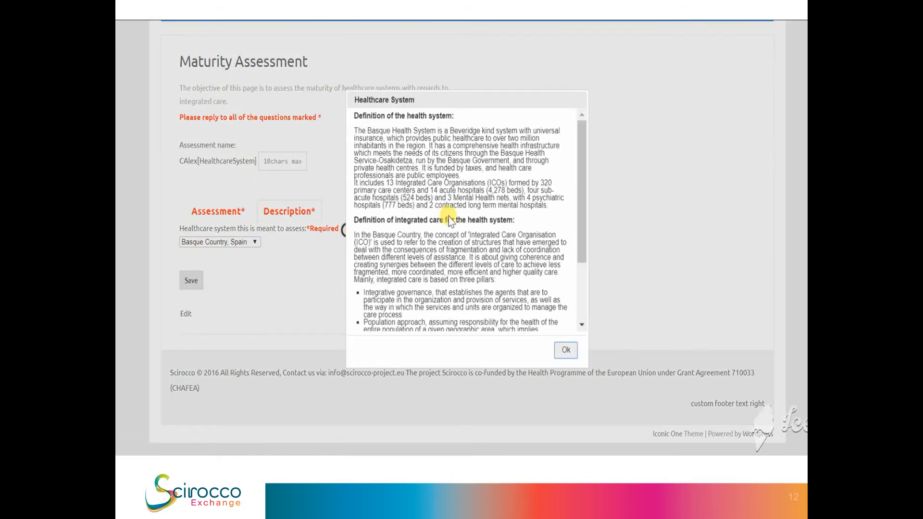
pyautogui.scroll(-3, 446, 140)
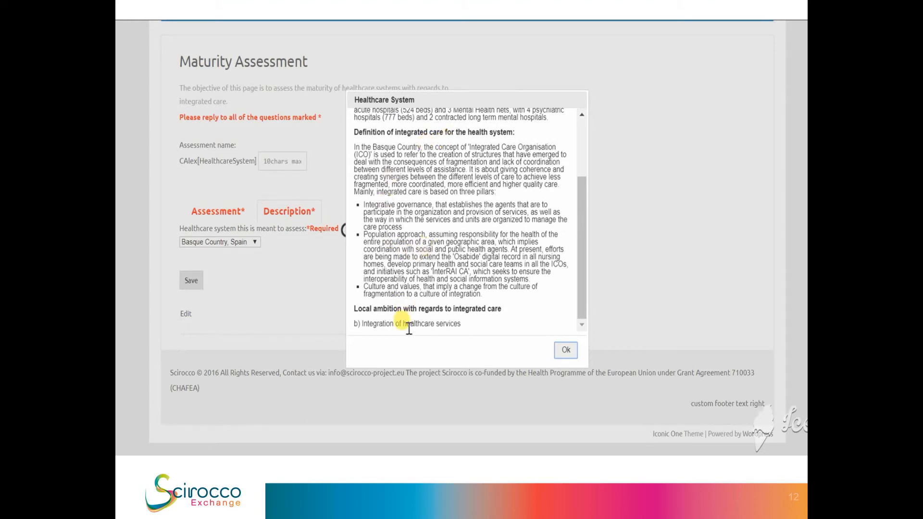
pyautogui.click(564, 351)
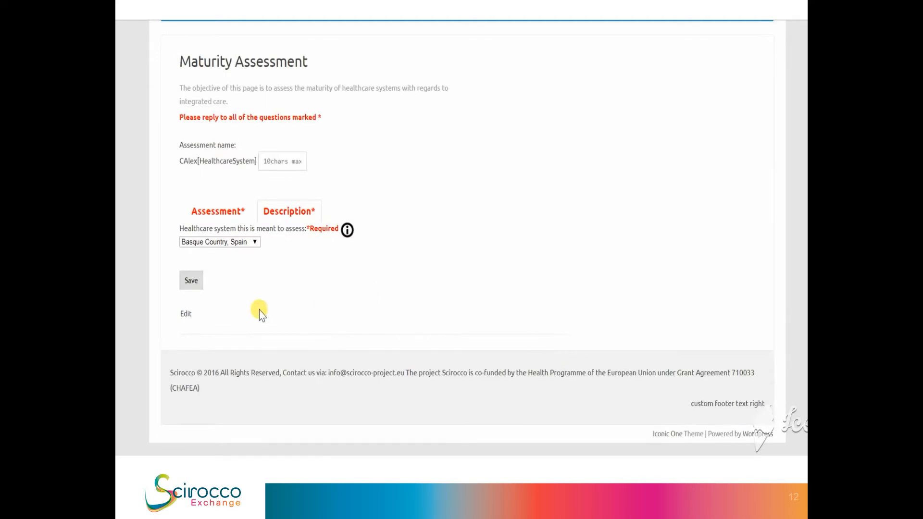
pyautogui.click(192, 281)
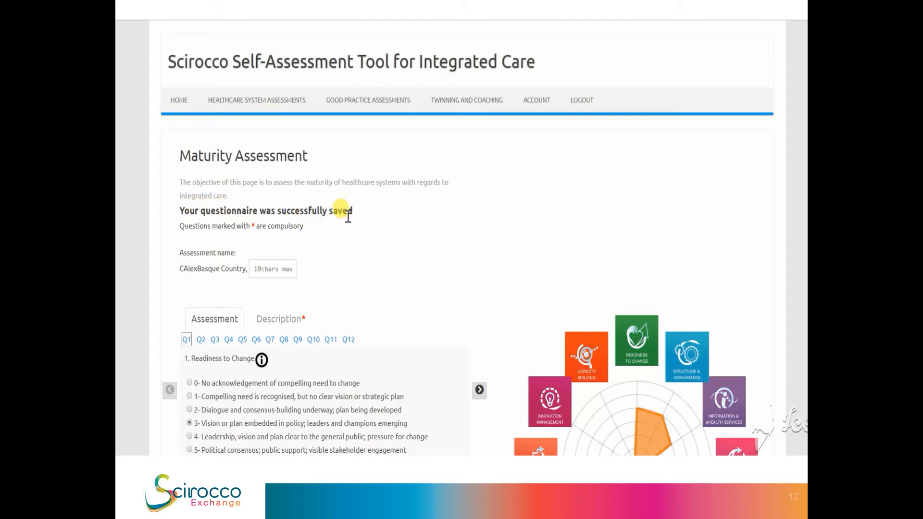
# Reopen the saved individual Basque Country assessment for editing and rate Standardisation & Simplification as 1 on the spider diagram.
pyautogui.click(251, 104)
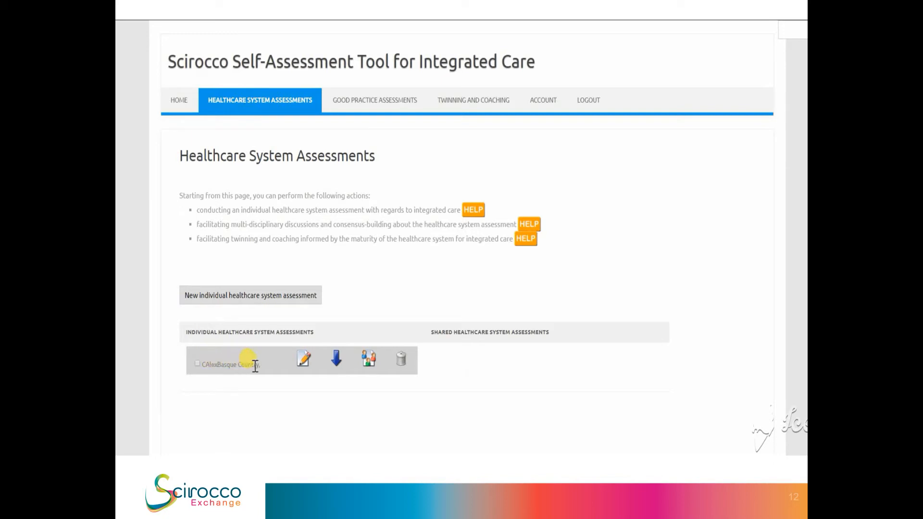
pyautogui.click(303, 368)
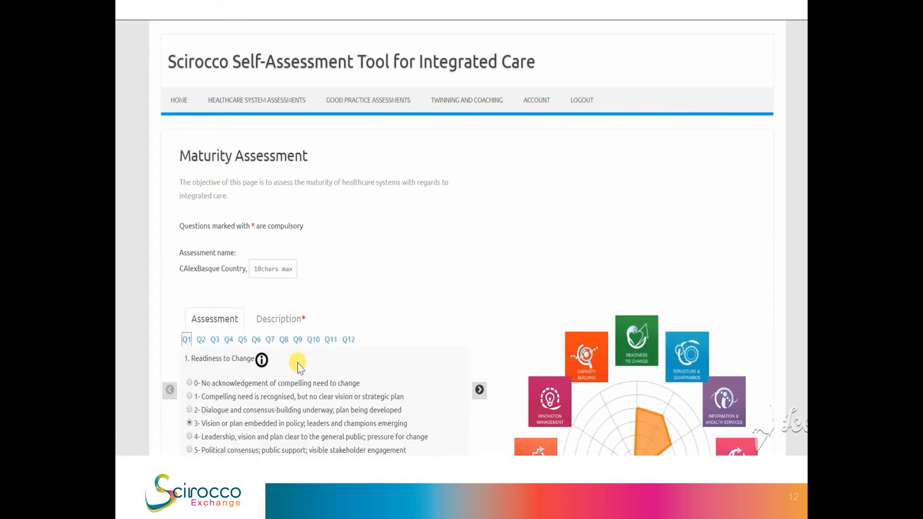
pyautogui.scroll(-4, 163, 347)
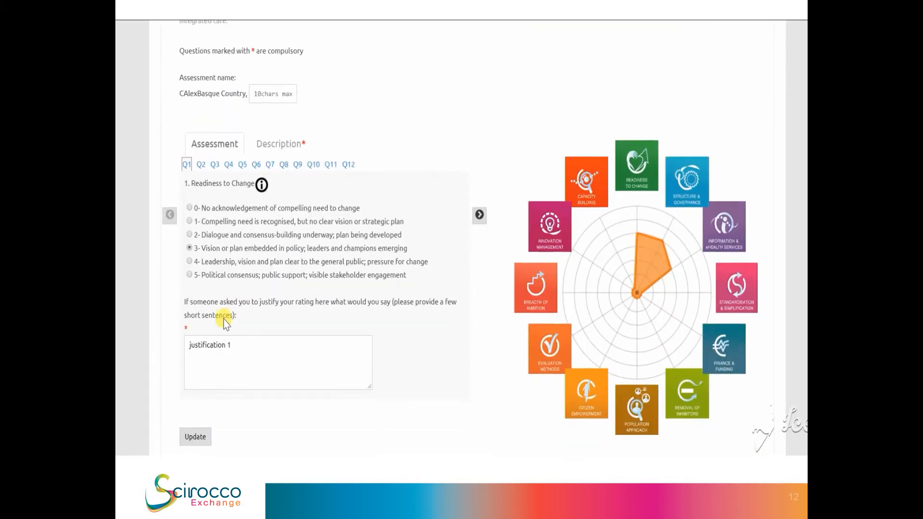
pyautogui.click(665, 296)
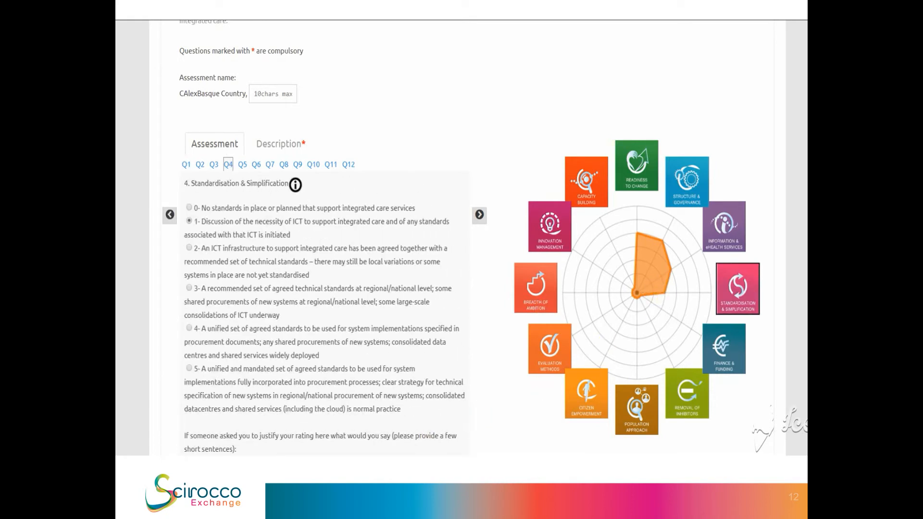
pyautogui.press('Right')
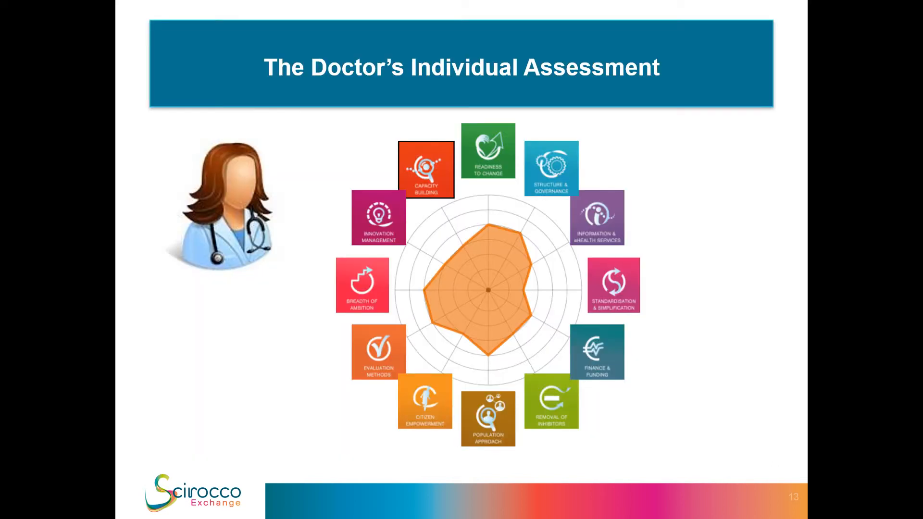
pyautogui.press('Right')
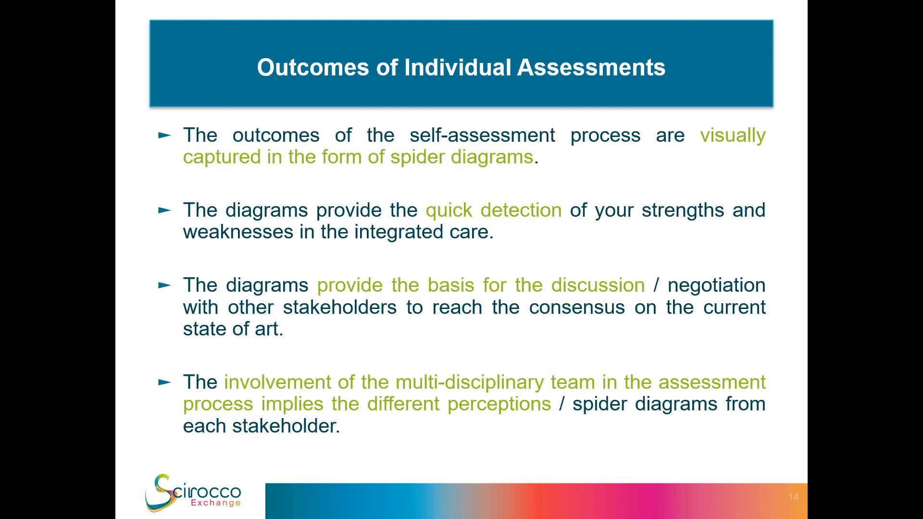
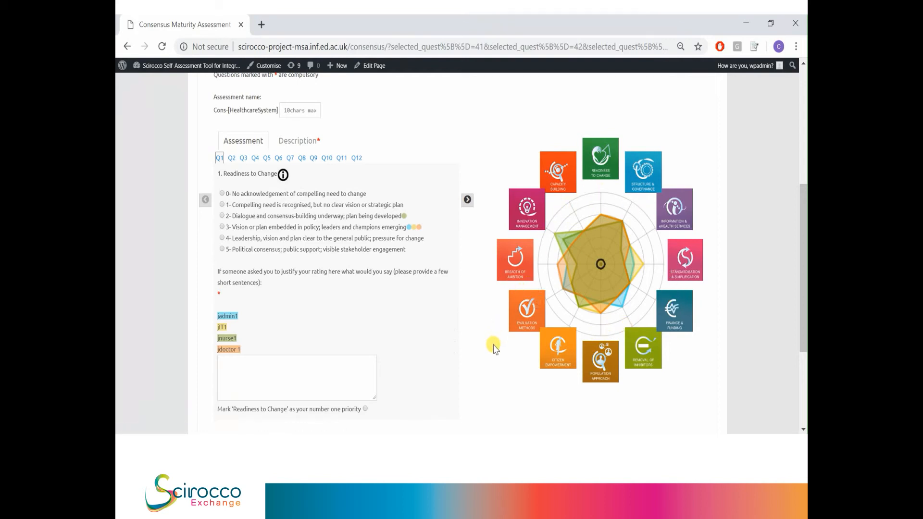
# Read the Readiness to Change objectives in the consensus assessment, close them, and go to question 2, Structure & Governance.
pyautogui.click(287, 176)
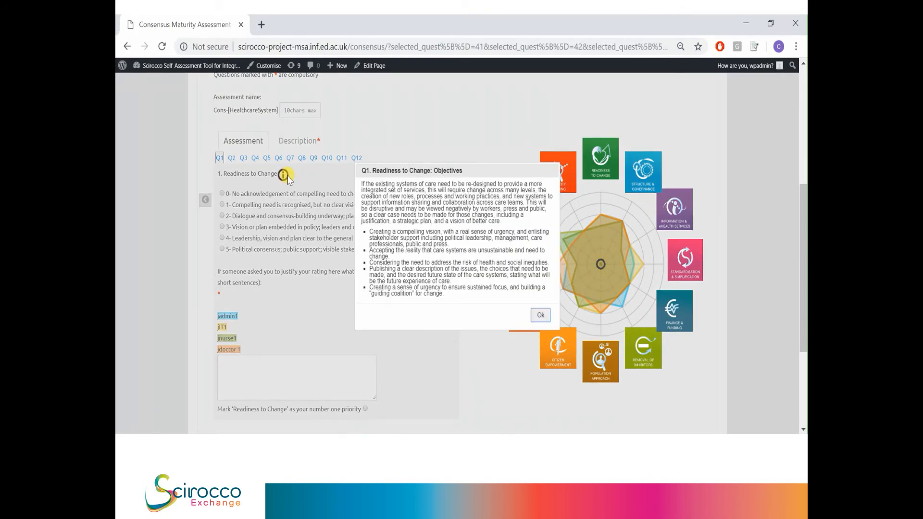
pyautogui.click(539, 316)
pyautogui.click(467, 200)
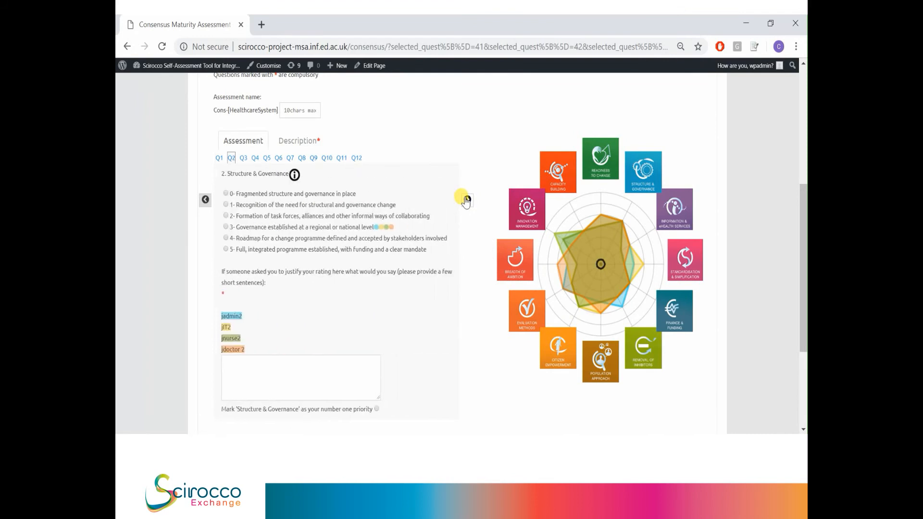
# Browse the consensus questions from 3, eHealth Services, through 8, Citizen Empowerment, comparing the respondents' colour-coded ratings and justifications.
pyautogui.click(467, 199)
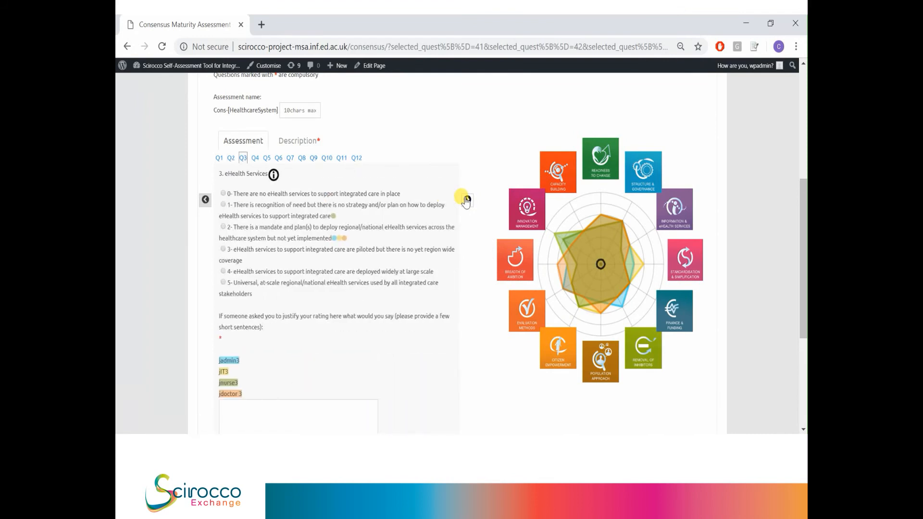
pyautogui.click(255, 158)
pyautogui.click(266, 159)
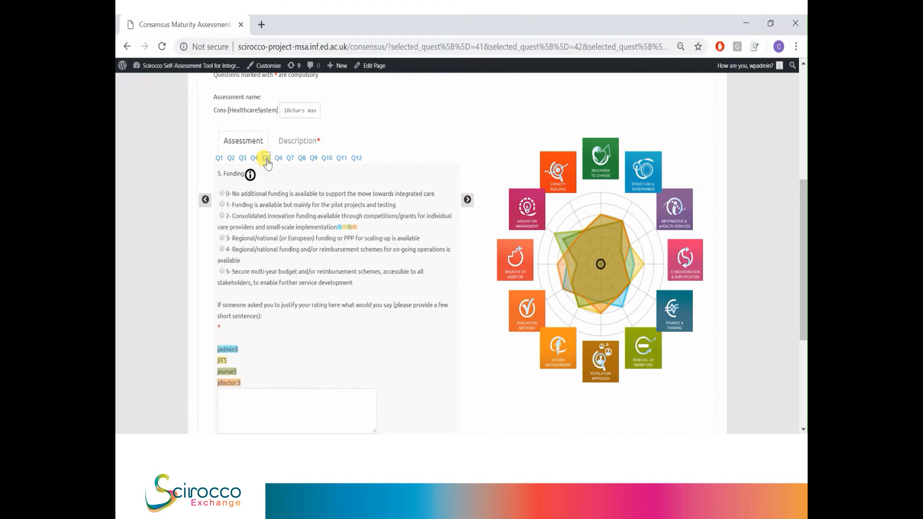
pyautogui.click(650, 364)
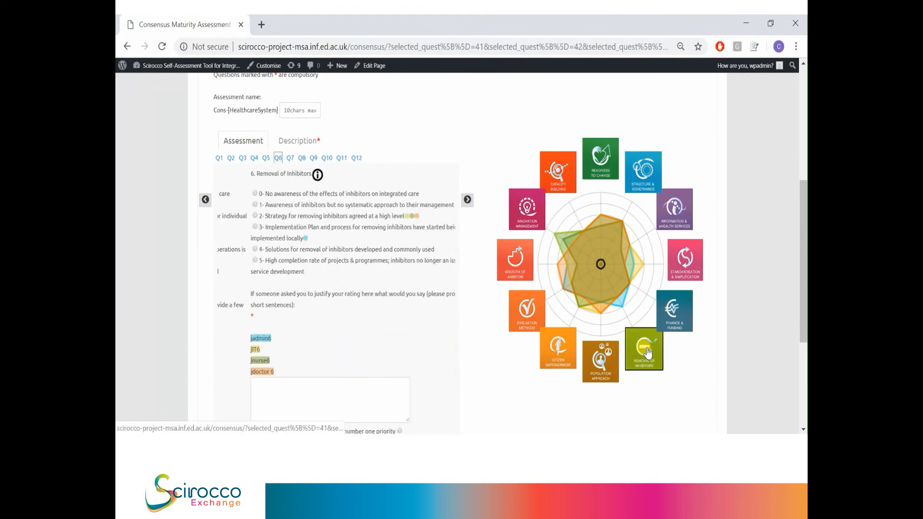
pyautogui.click(608, 371)
pyautogui.click(558, 348)
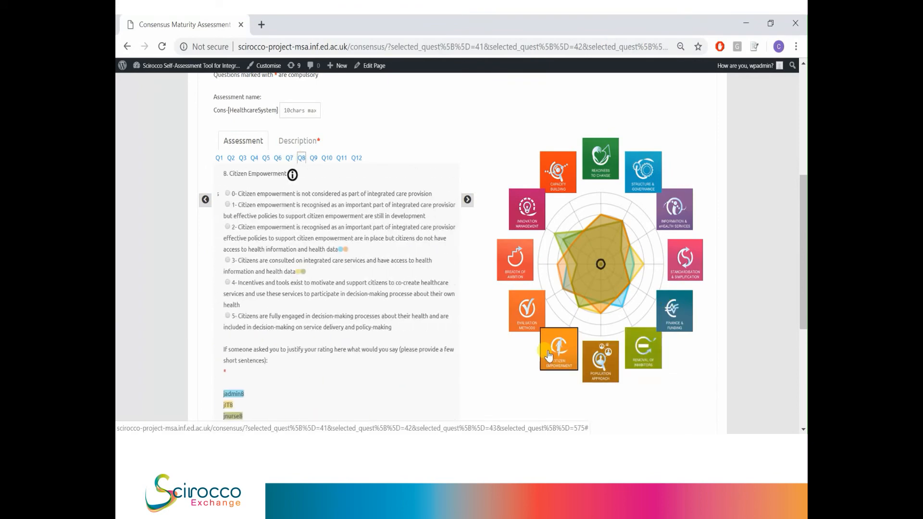
# Open the individual Adminreply assessment from the legend and review its answers to questions 1 through 4.
pyautogui.scroll(4, 471, 308)
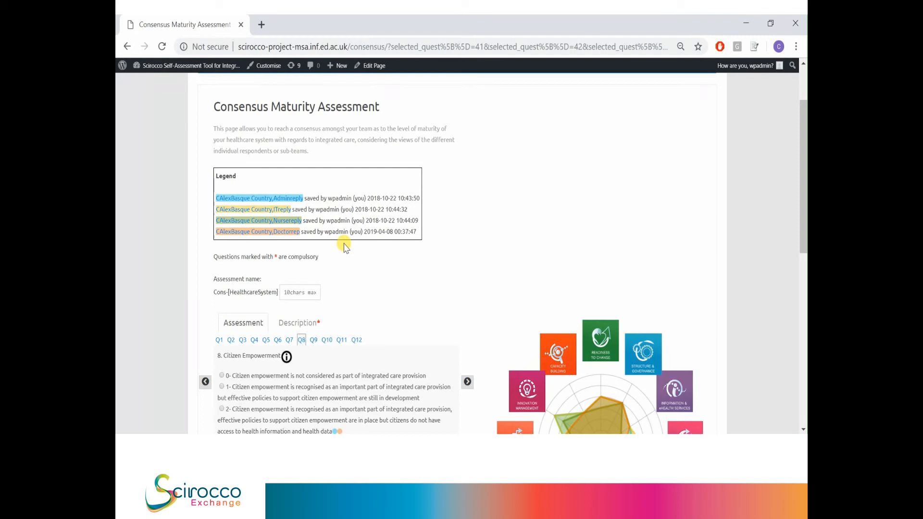
pyautogui.click(237, 203)
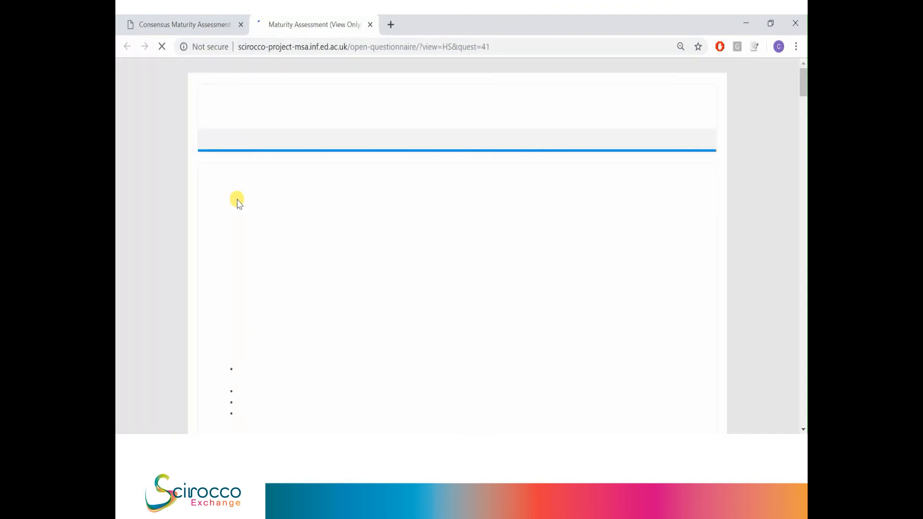
pyautogui.scroll(-3, 178, 272)
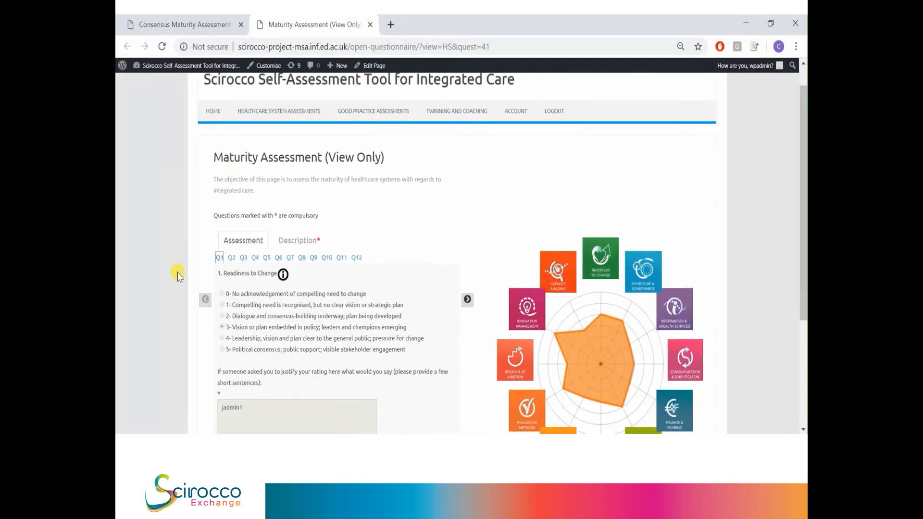
pyautogui.scroll(-1, 178, 274)
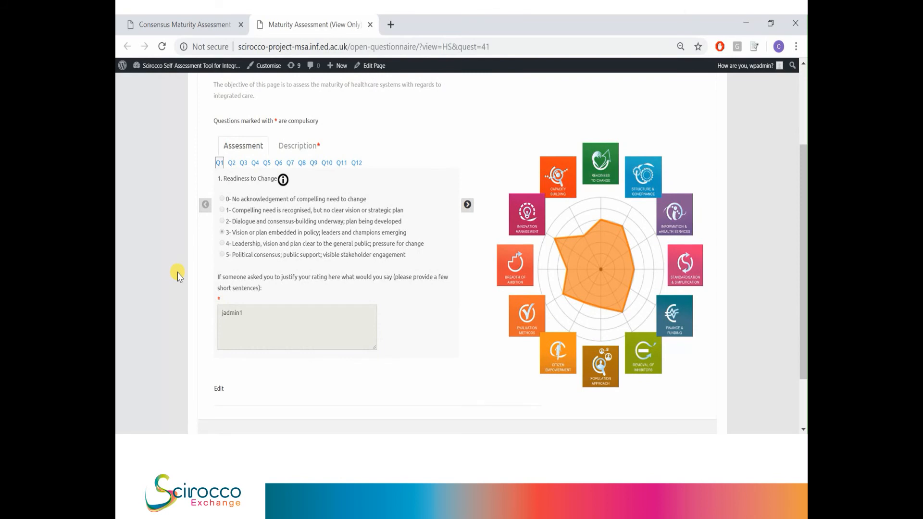
pyautogui.click(467, 211)
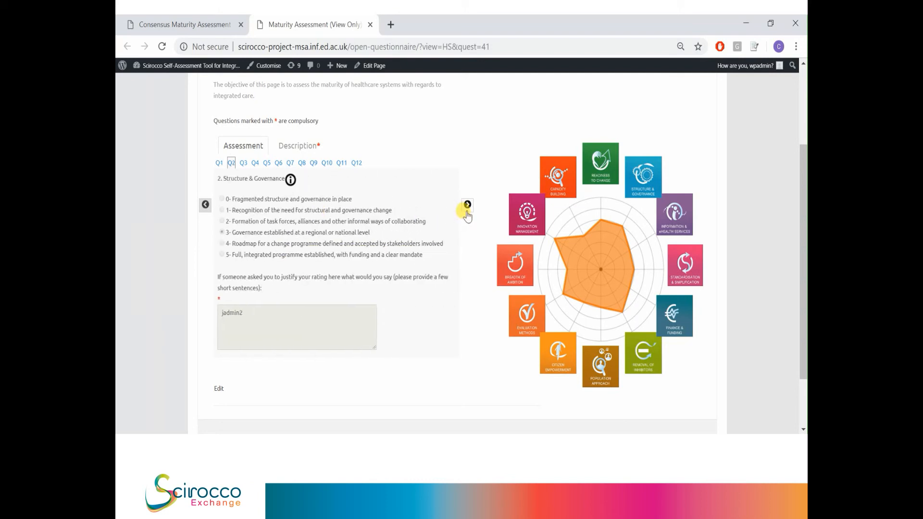
pyautogui.click(467, 205)
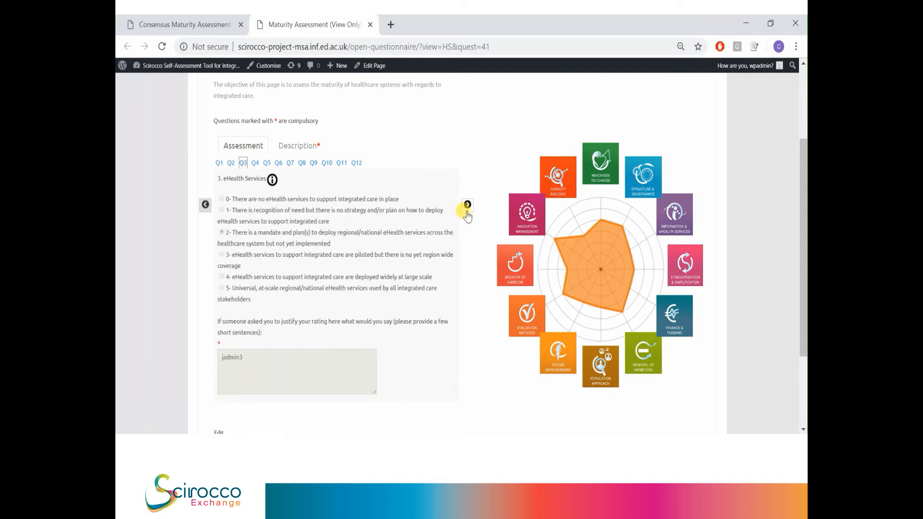
pyautogui.click(467, 205)
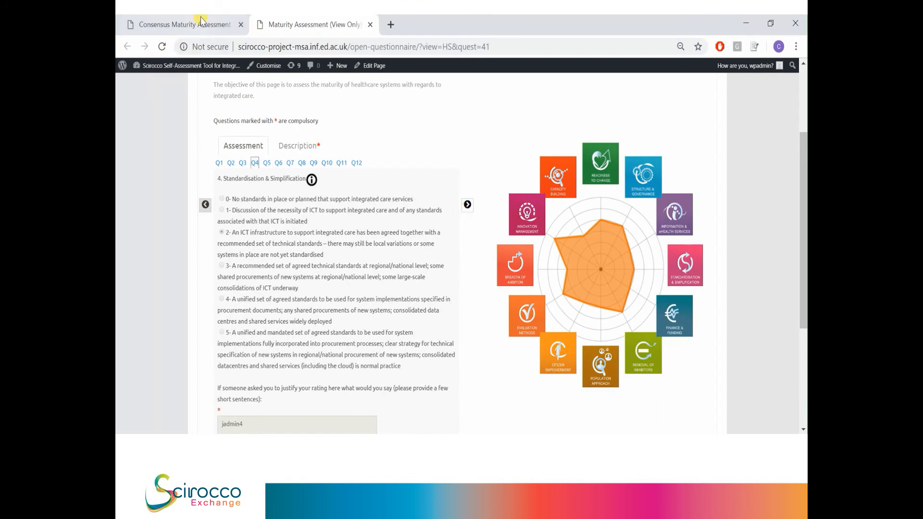
# Return to the consensus assessment and rate question 1, Readiness to Change, as 2 with the justification "consensus justification 1".
pyautogui.click(202, 21)
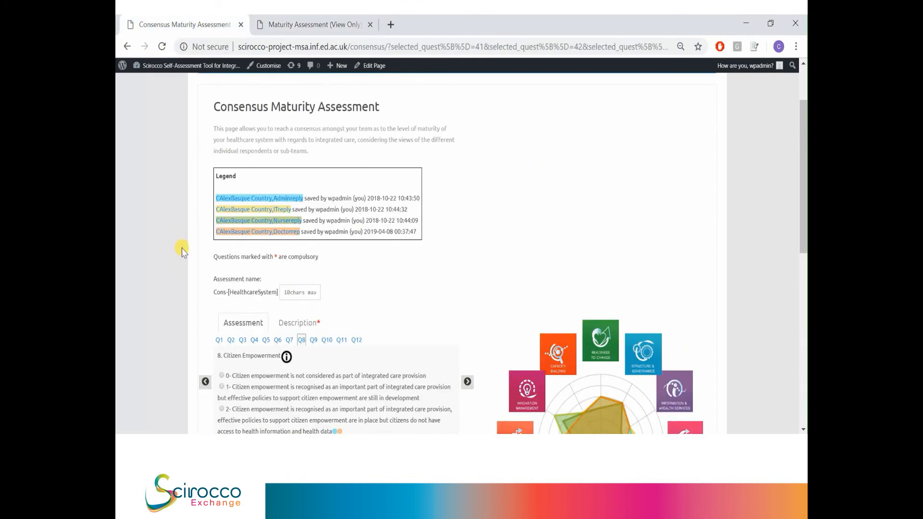
pyautogui.scroll(-1, 169, 287)
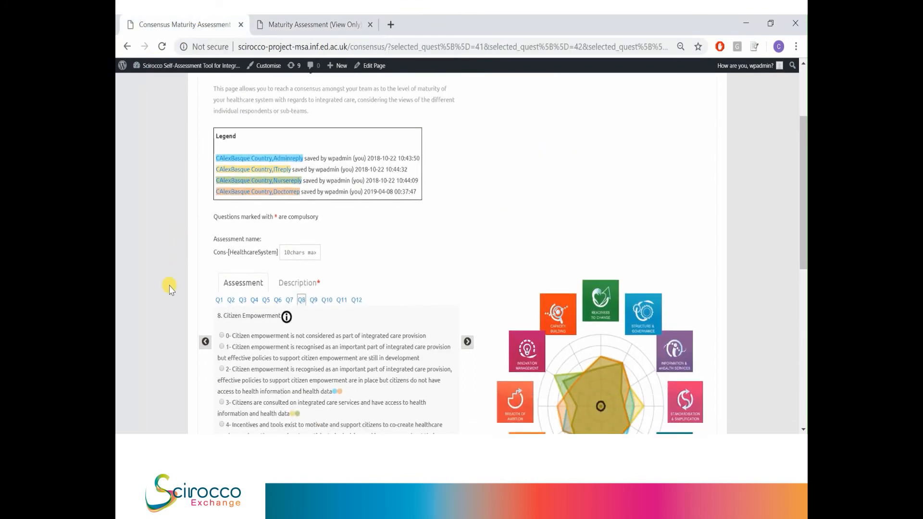
pyautogui.scroll(-1, 169, 288)
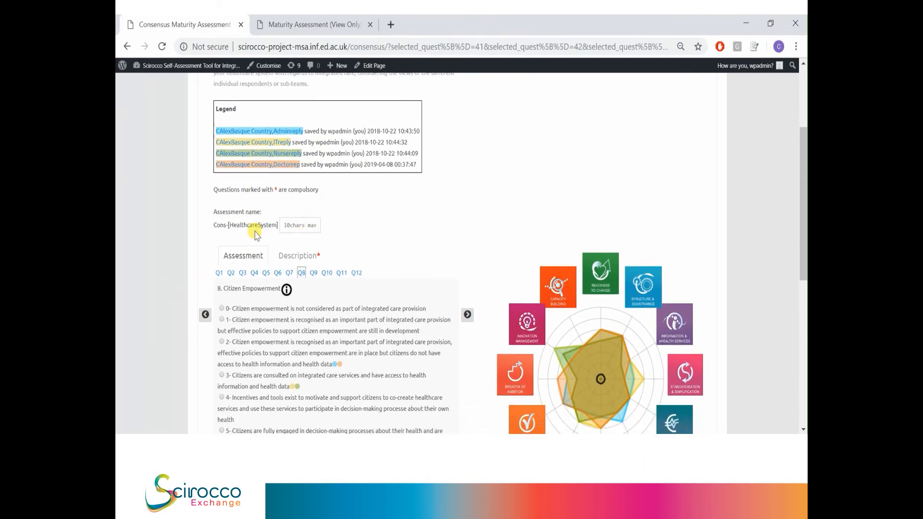
pyautogui.scroll(-2, 145, 265)
pyautogui.scroll(-1, 145, 266)
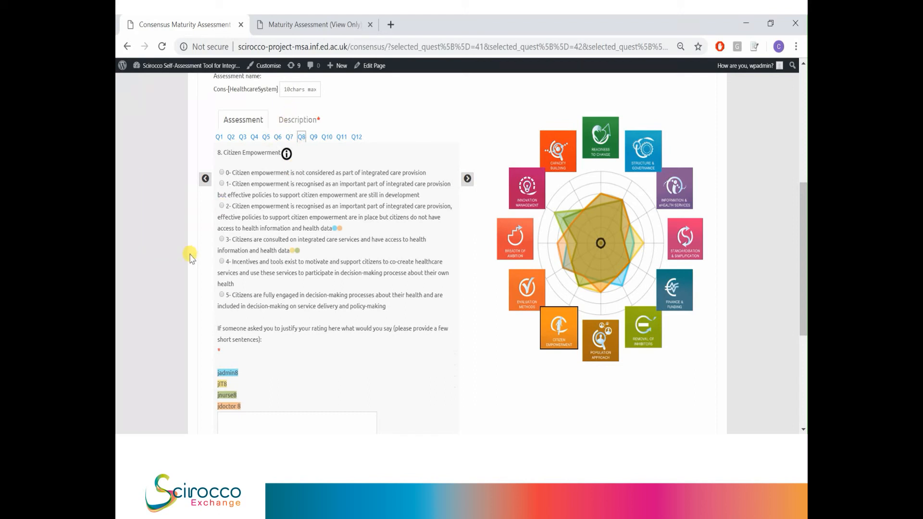
pyautogui.scroll(-1, 191, 262)
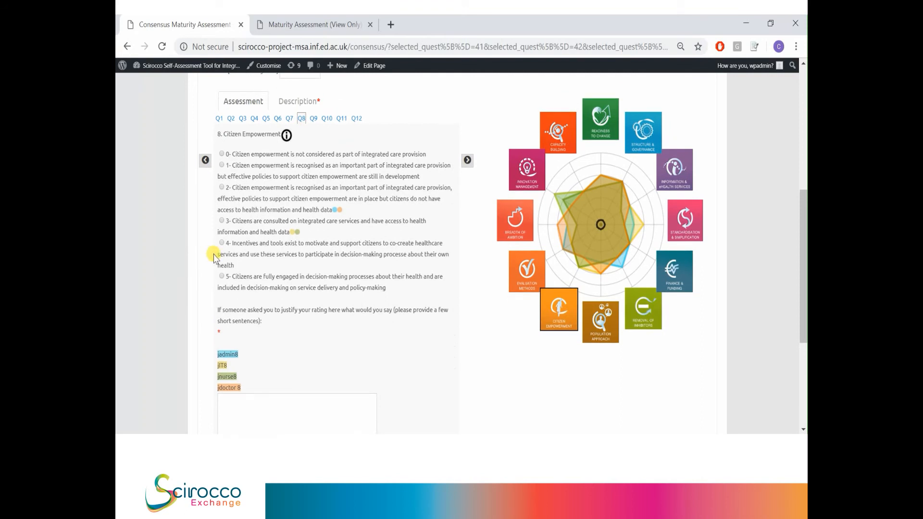
pyautogui.click(219, 119)
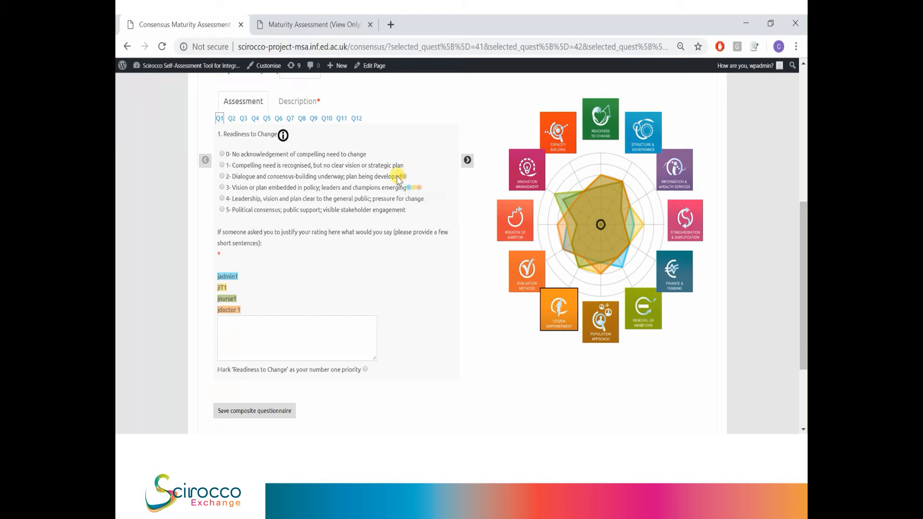
pyautogui.click(222, 178)
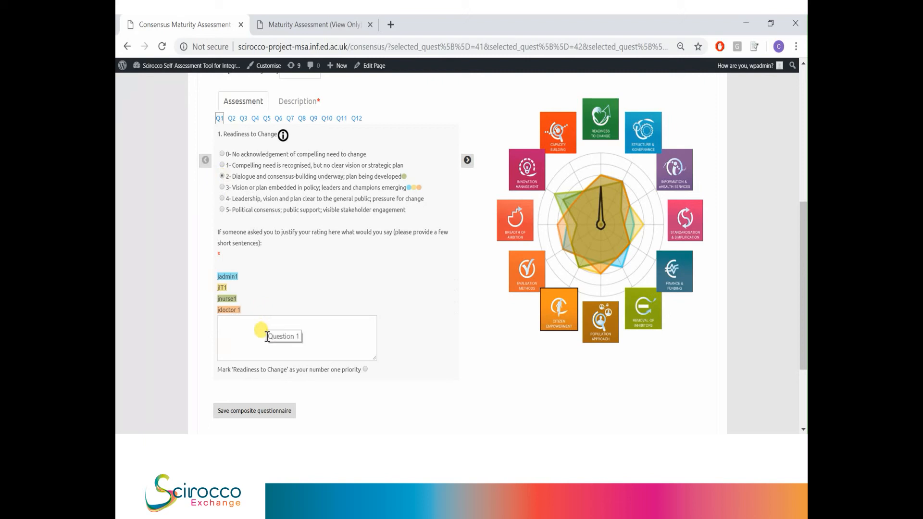
pyautogui.click(267, 336)
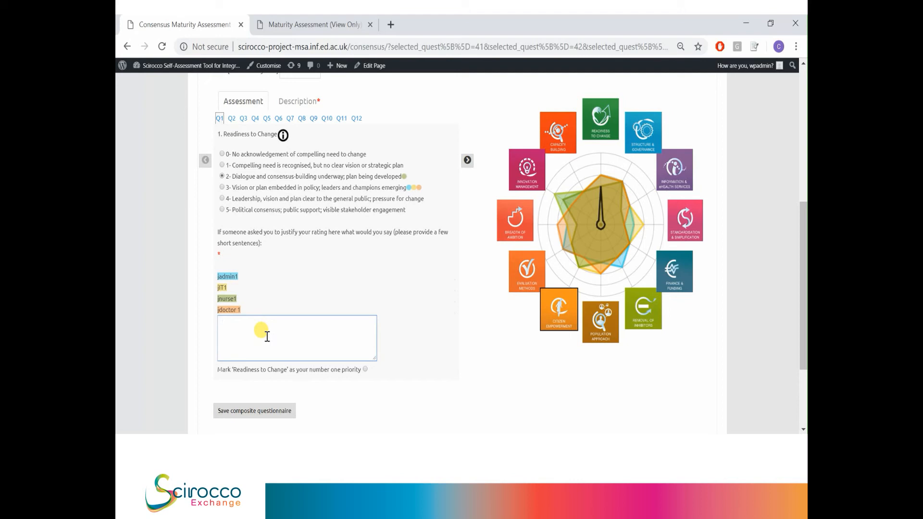
pyautogui.write('consensus justification 1')
# Rate question 3, eHealth Services, as 2 in the consensus assessment with the justification "consensus justification 3".
pyautogui.click(669, 178)
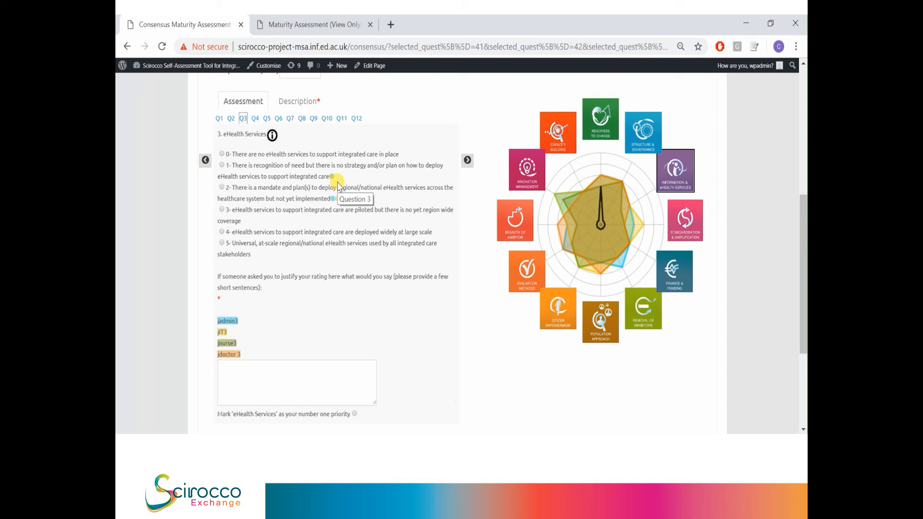
pyautogui.click(222, 188)
pyautogui.click(243, 393)
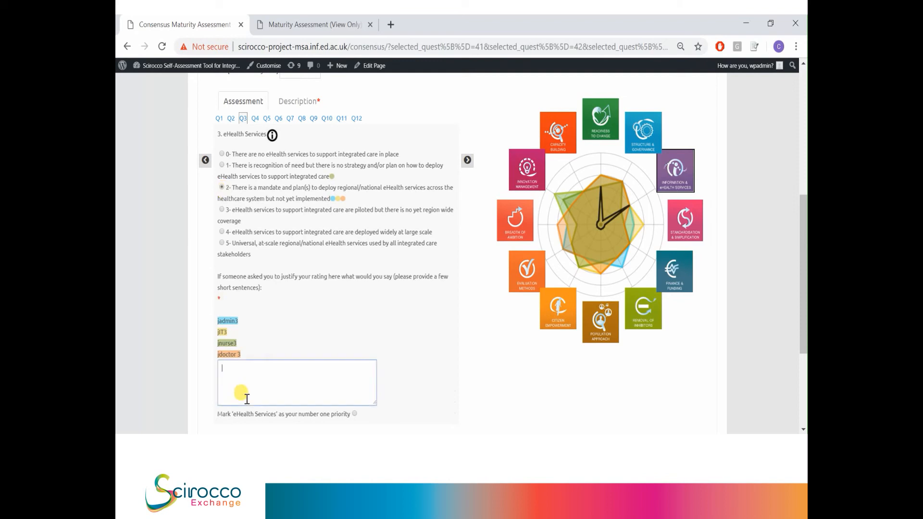
pyautogui.write('consensus justification 3')
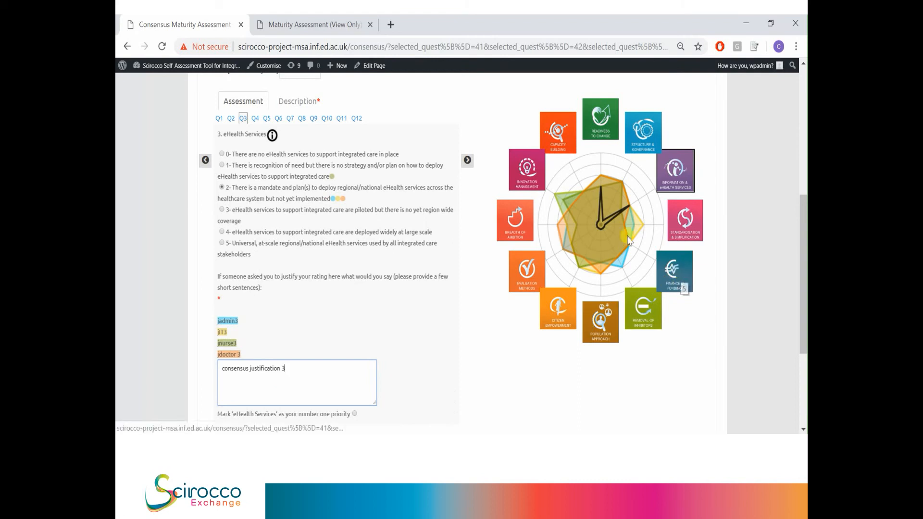
# Rate Standardisation & Simplification as 2 on the consensus spider diagram and try to save the composite questionnaire.
pyautogui.click(673, 218)
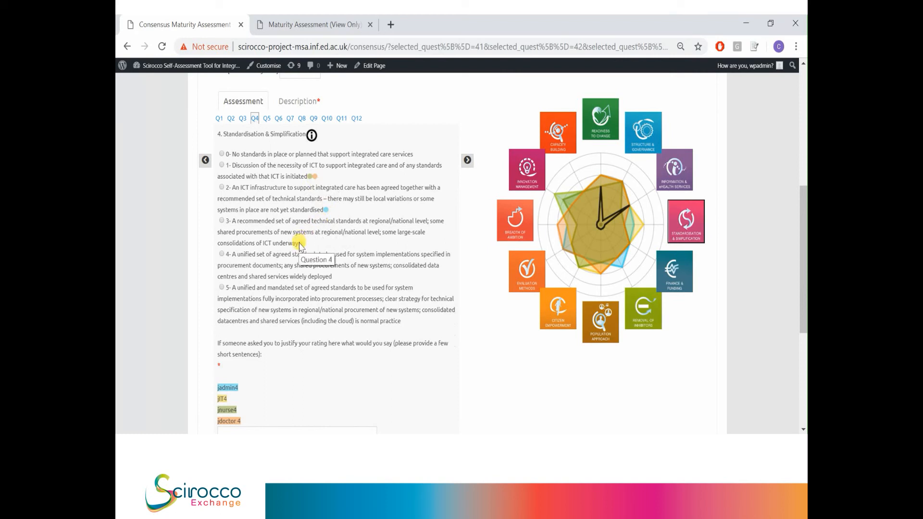
pyautogui.click(635, 224)
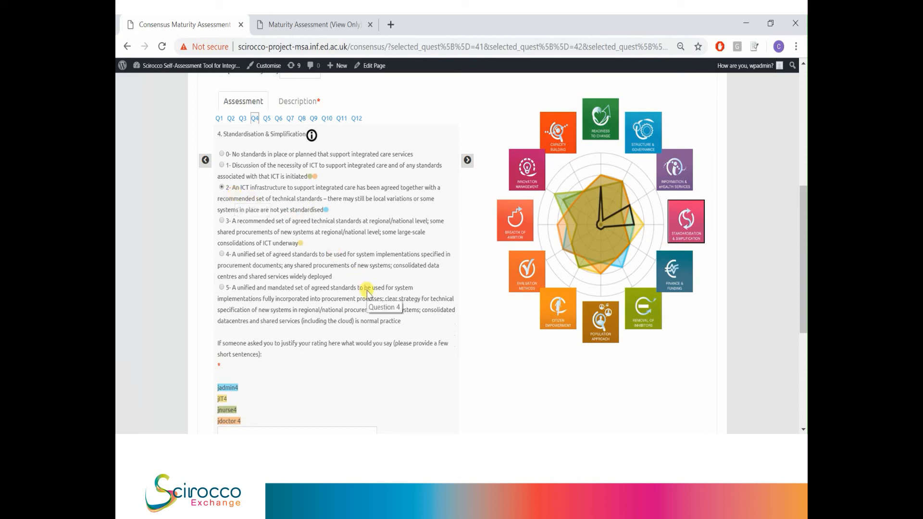
pyautogui.scroll(-4, 368, 294)
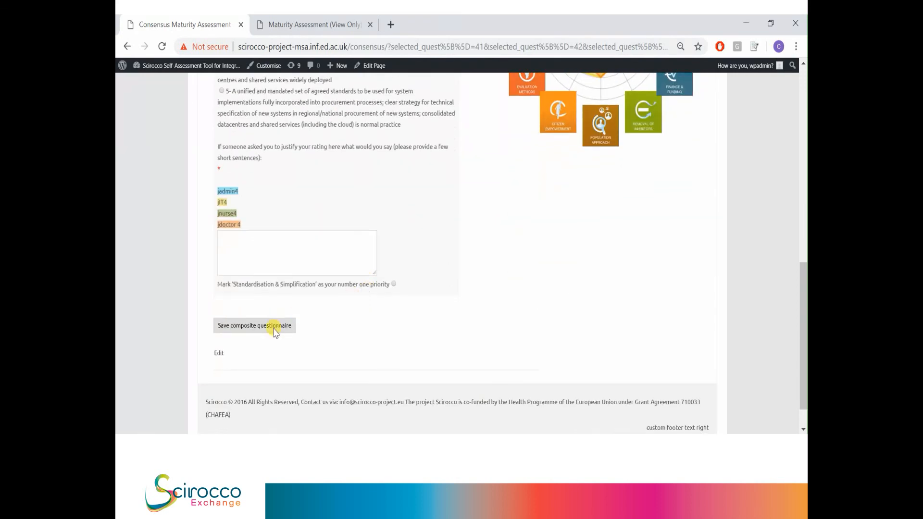
pyautogui.click(275, 327)
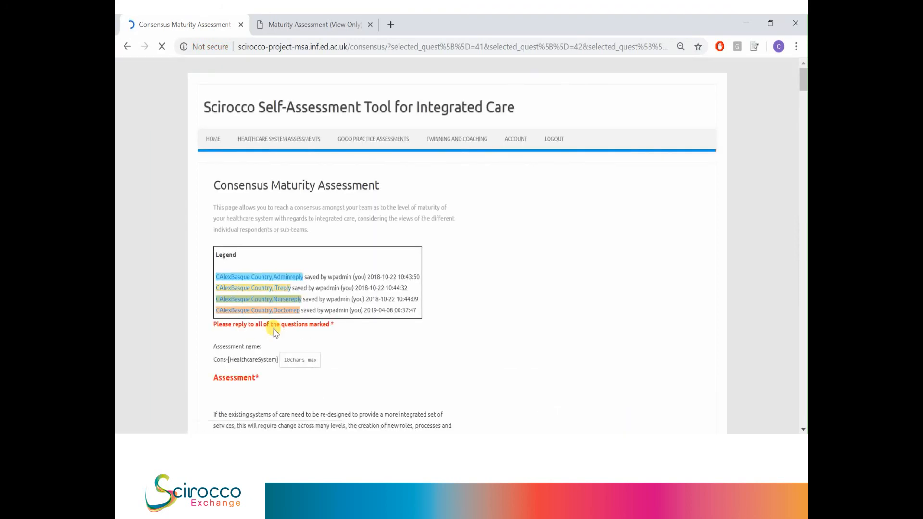
# Fill in the required justification for question 4, Standardisation & Simplification, with "consensus justification 4".
pyautogui.scroll(-4, 172, 373)
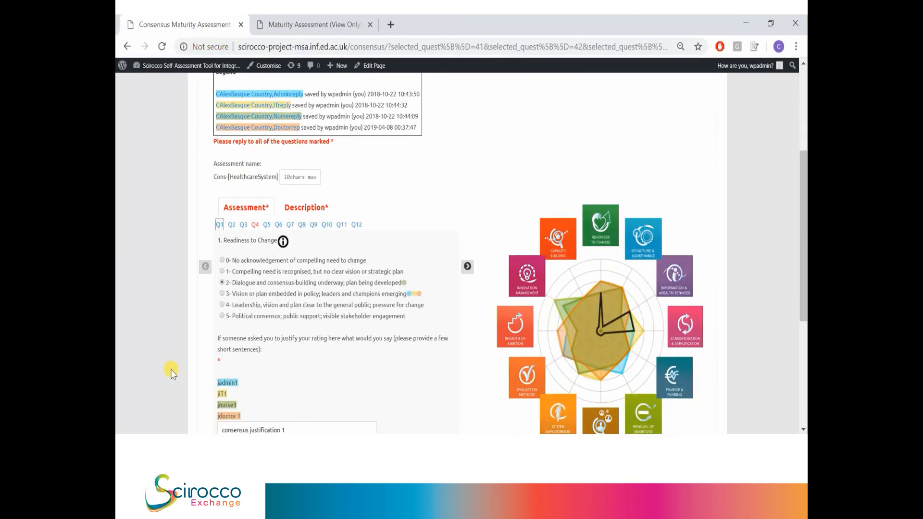
pyautogui.click(255, 225)
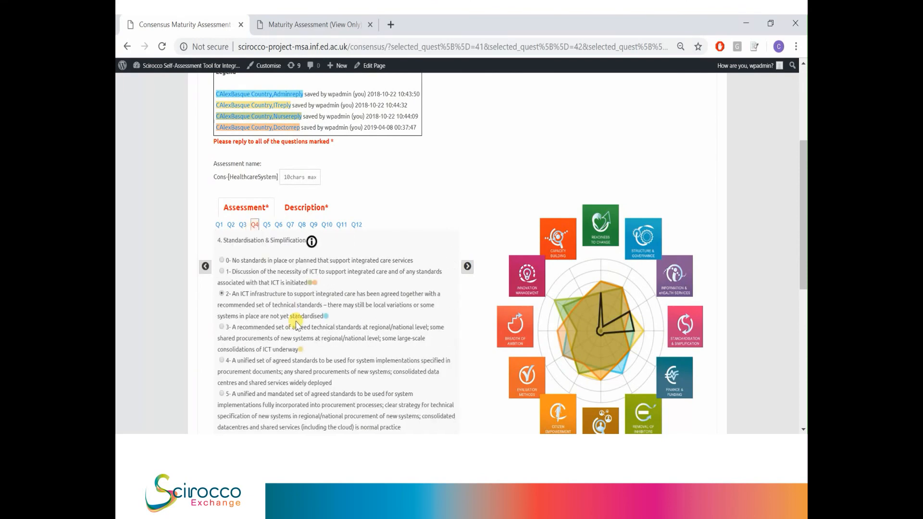
pyautogui.scroll(-5, 296, 321)
pyautogui.click(285, 370)
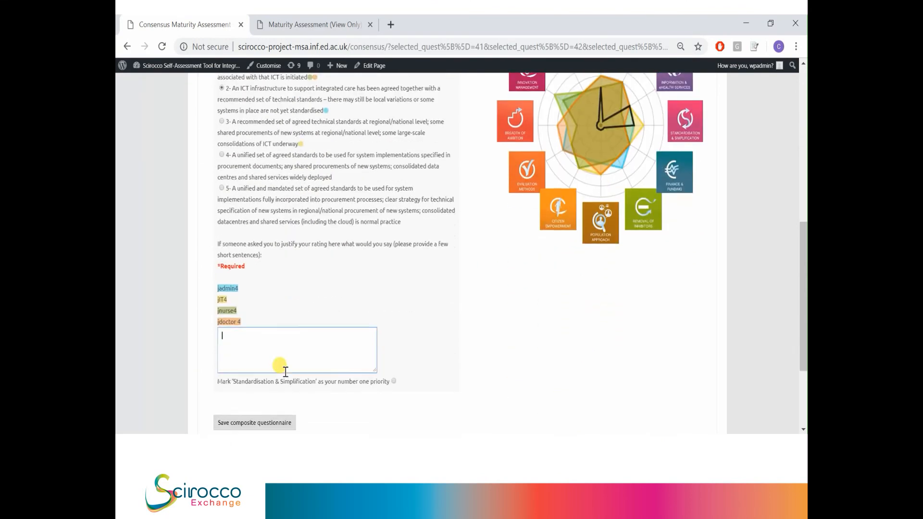
pyautogui.write('consensus justification 4')
# Choose Basque Country, Spain as the healthcare system in the consensus assessment's description and open its definition.
pyautogui.scroll(3, 381, 278)
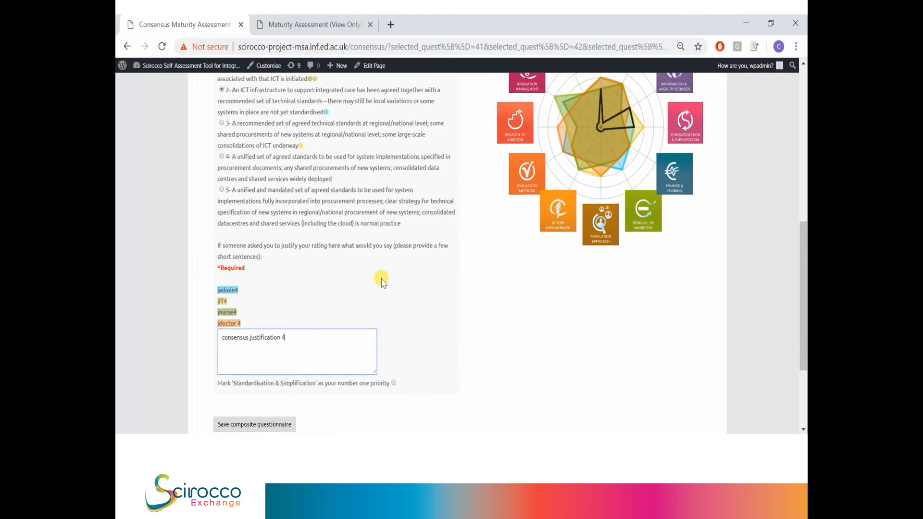
pyautogui.scroll(1, 381, 281)
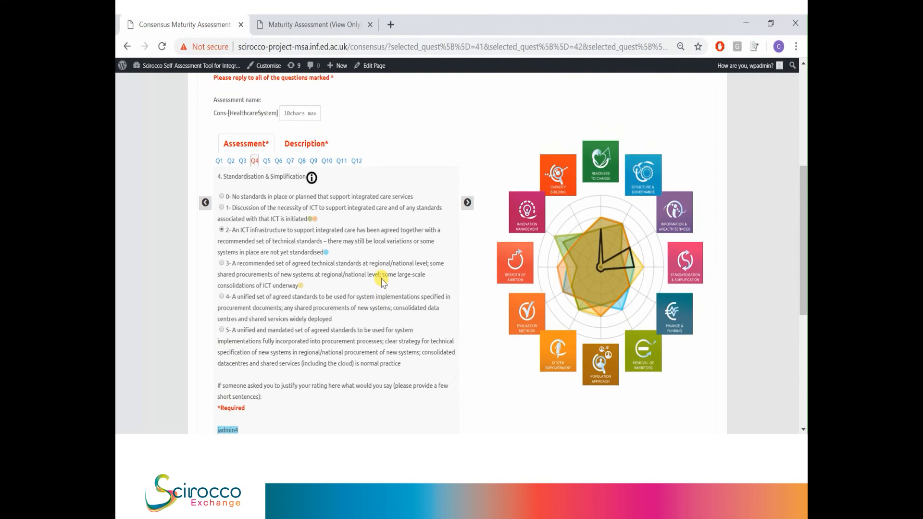
pyautogui.click(316, 147)
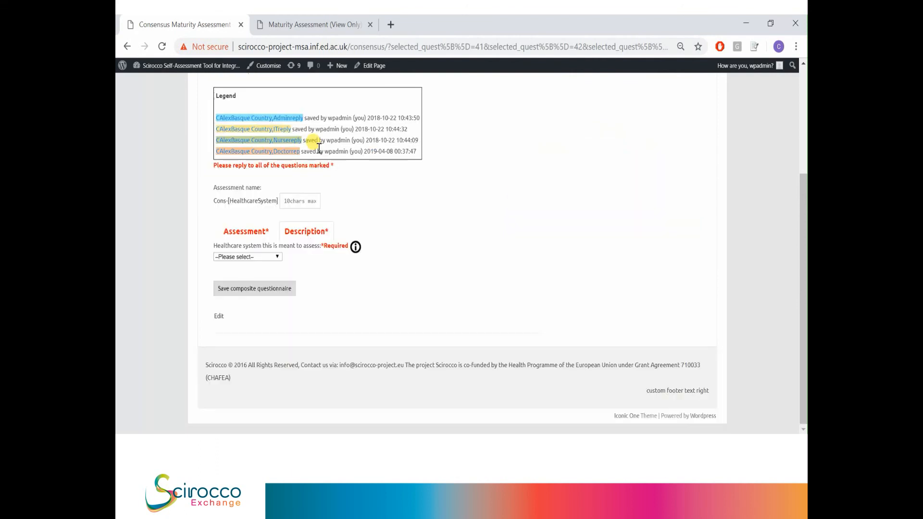
pyautogui.click(278, 256)
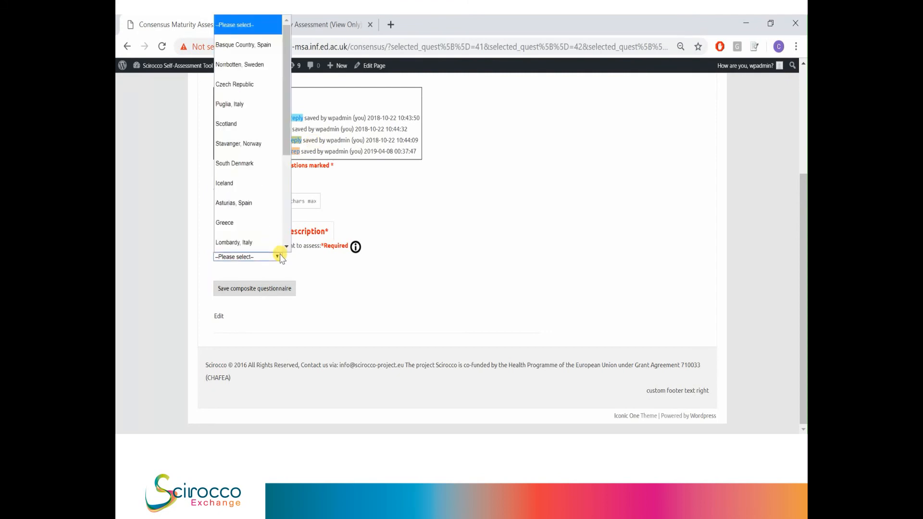
pyautogui.click(269, 46)
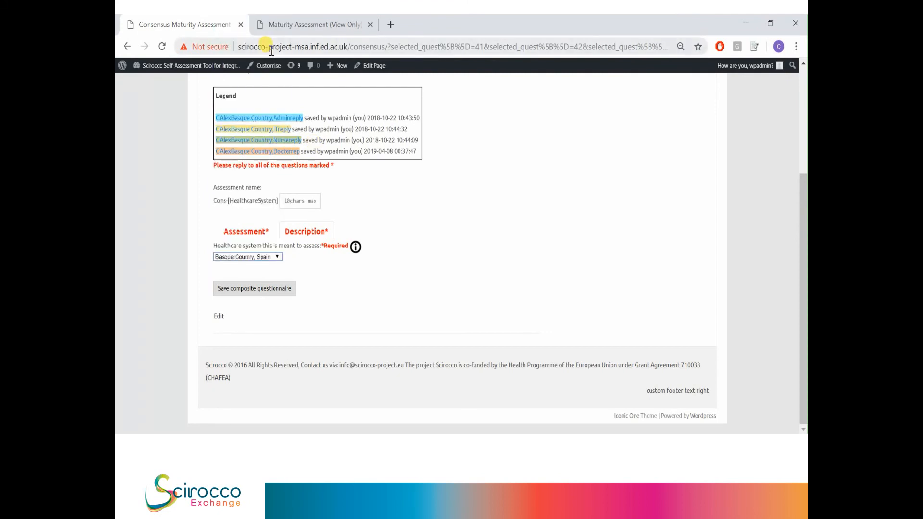
pyautogui.click(355, 248)
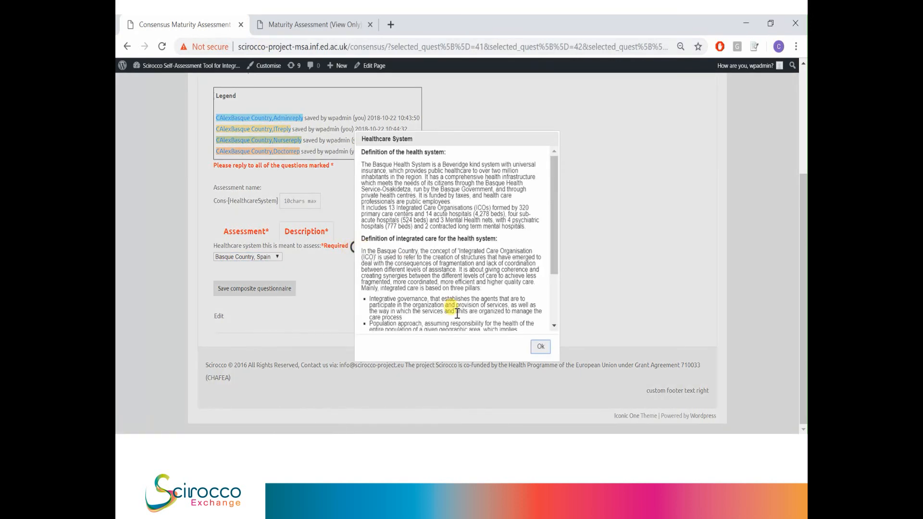
# Mark eHealth Services as the number one priority in question 3 of the consensus assessment and save the composite questionnaire.
pyautogui.click(540, 347)
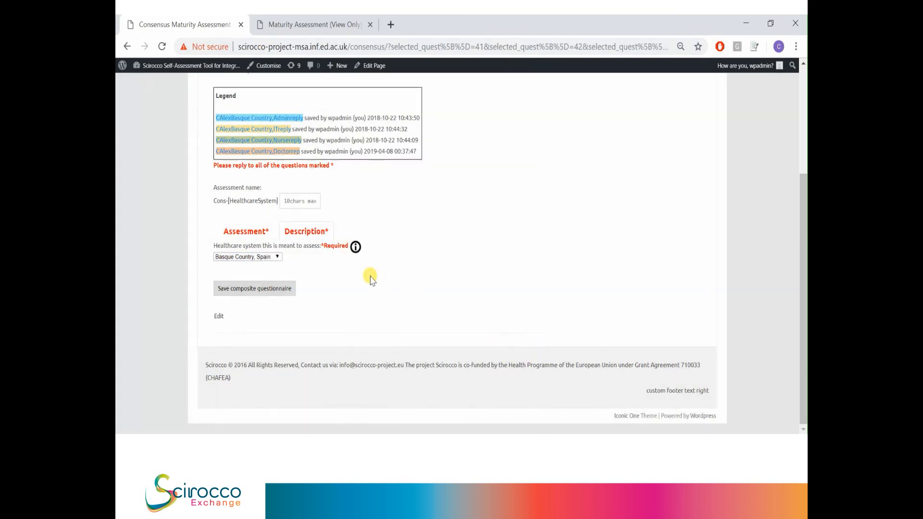
pyautogui.click(243, 232)
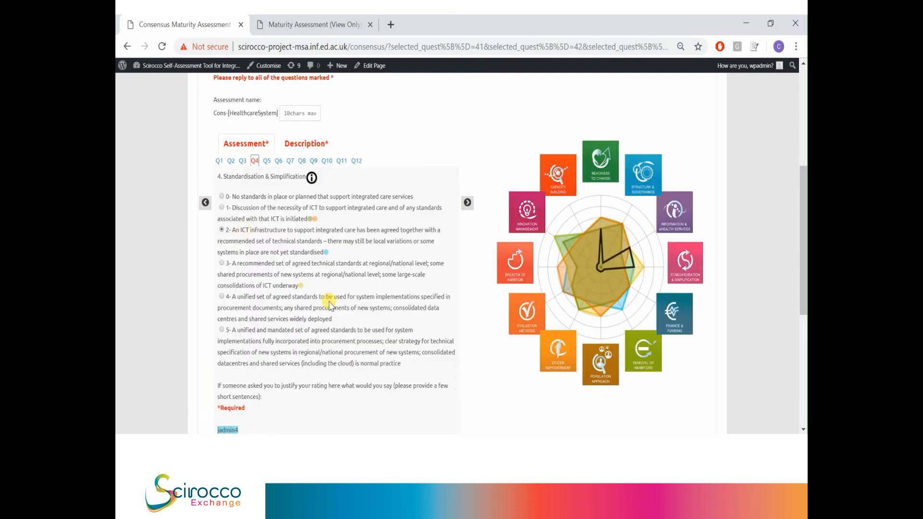
pyautogui.scroll(-1, 327, 300)
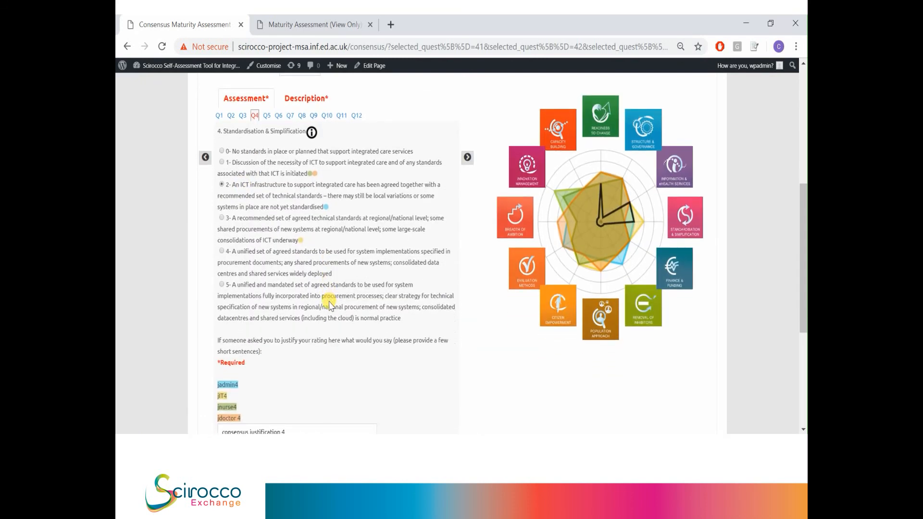
pyautogui.click(242, 116)
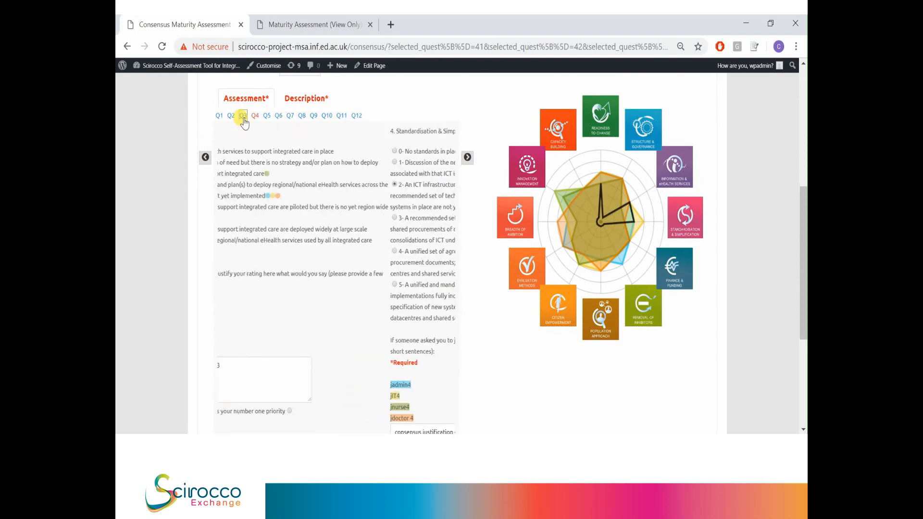
pyautogui.scroll(-2, 317, 254)
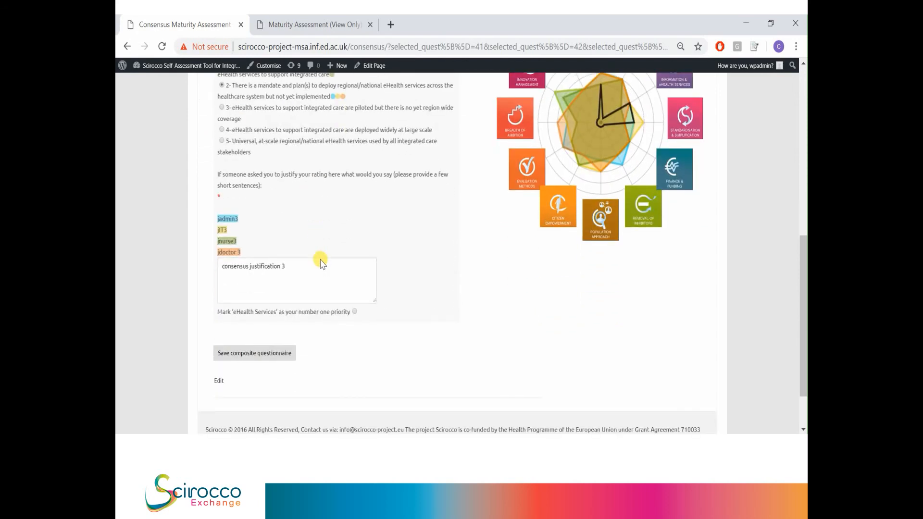
pyautogui.scroll(1, 355, 312)
pyautogui.click(355, 322)
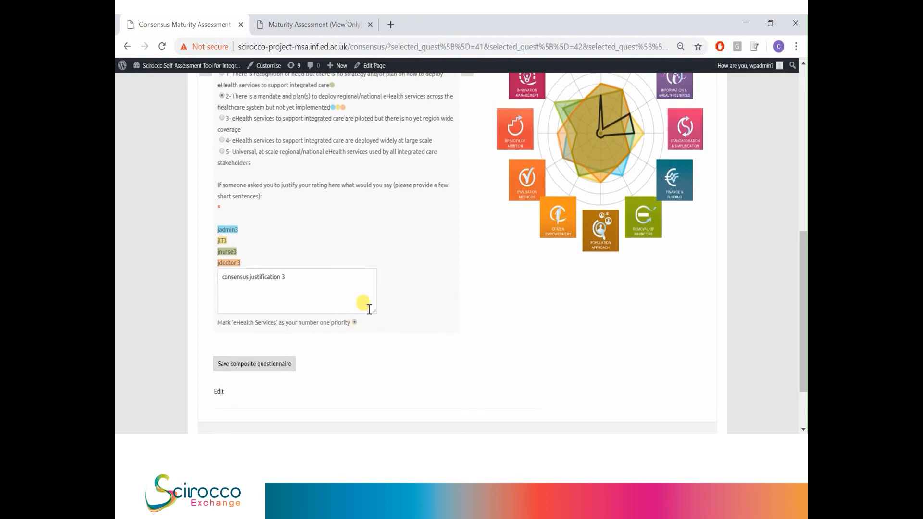
pyautogui.scroll(2, 419, 268)
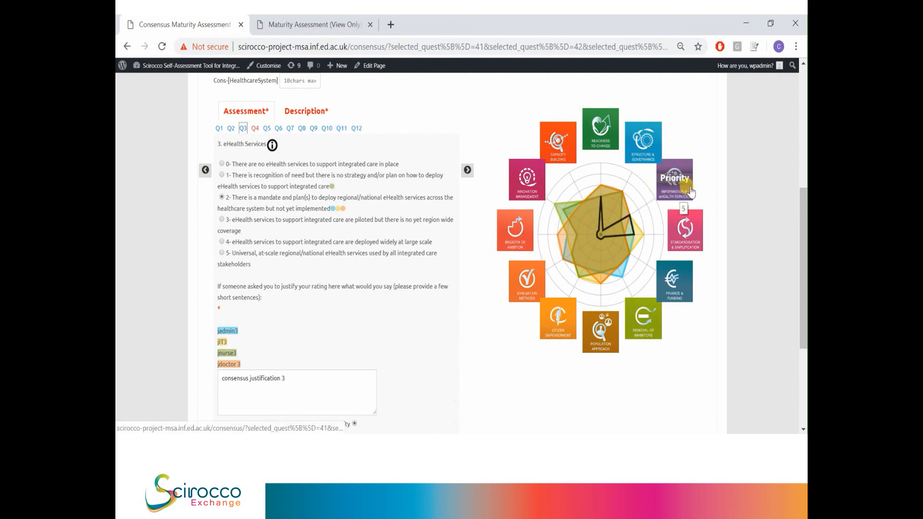
pyautogui.scroll(-3, 450, 341)
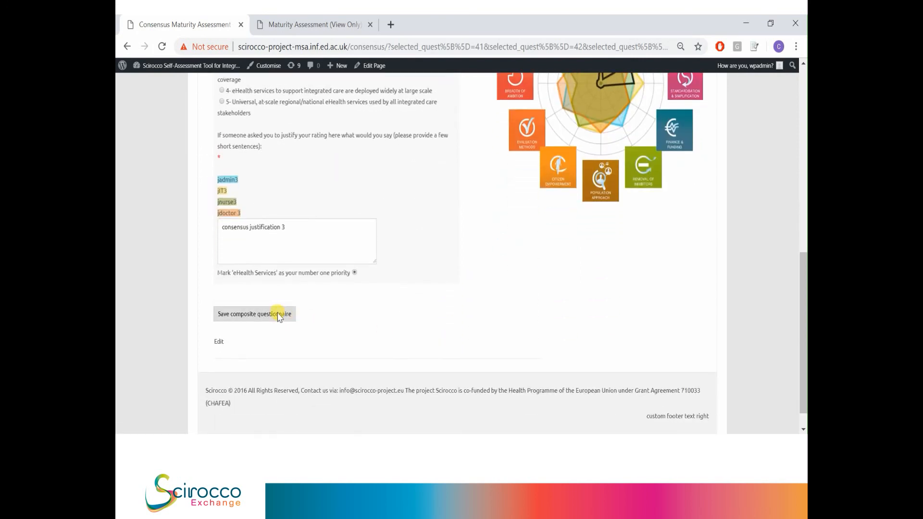
pyautogui.click(278, 315)
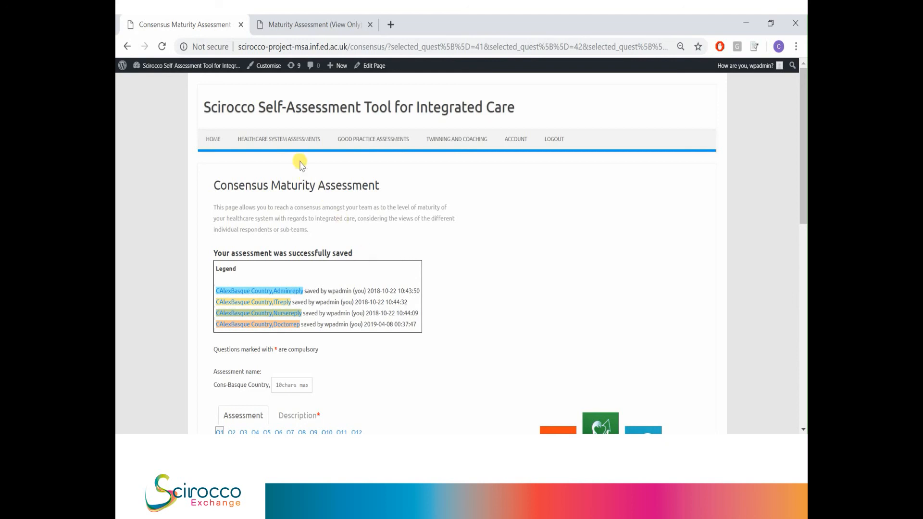
# Reopen the saved Basque Country consensus assessment for editing from the healthcare system assessments overview and review its contents.
pyautogui.click(294, 146)
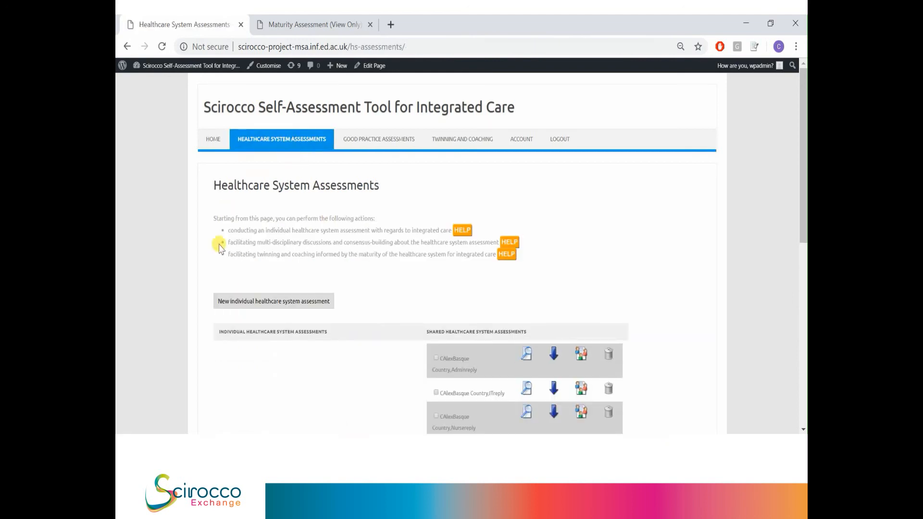
pyautogui.scroll(-5, 212, 308)
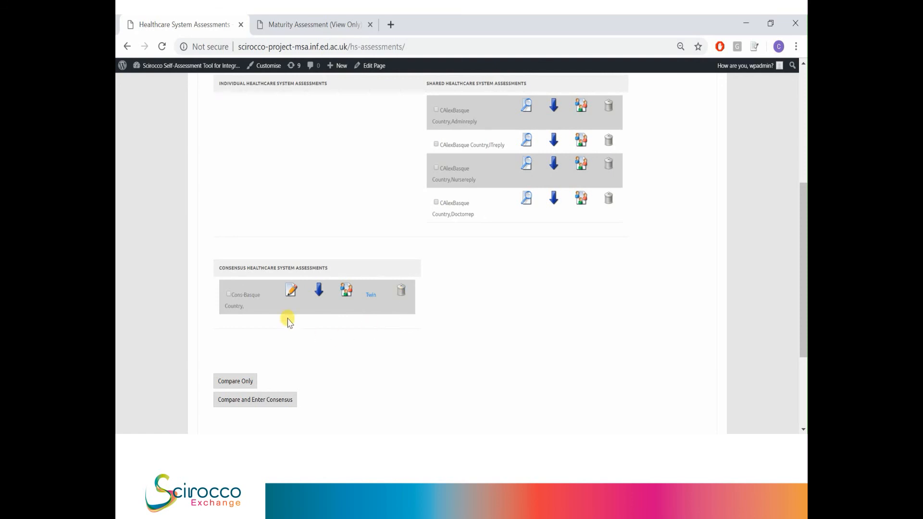
pyautogui.click(292, 291)
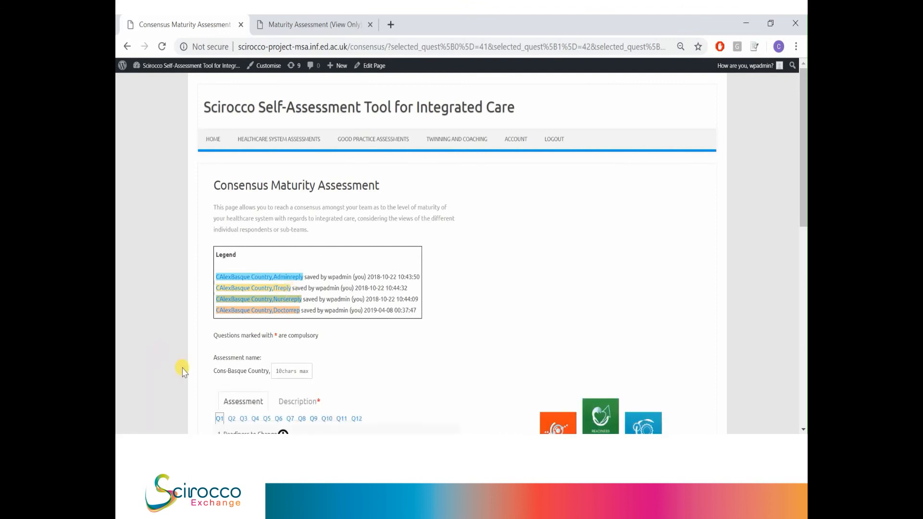
pyautogui.scroll(-4, 182, 370)
pyautogui.scroll(-1, 183, 370)
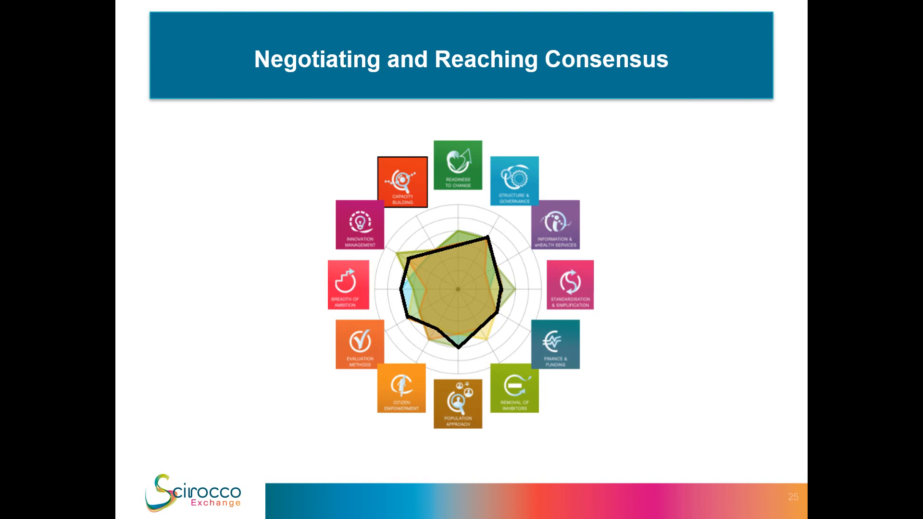
pyautogui.press('Right')
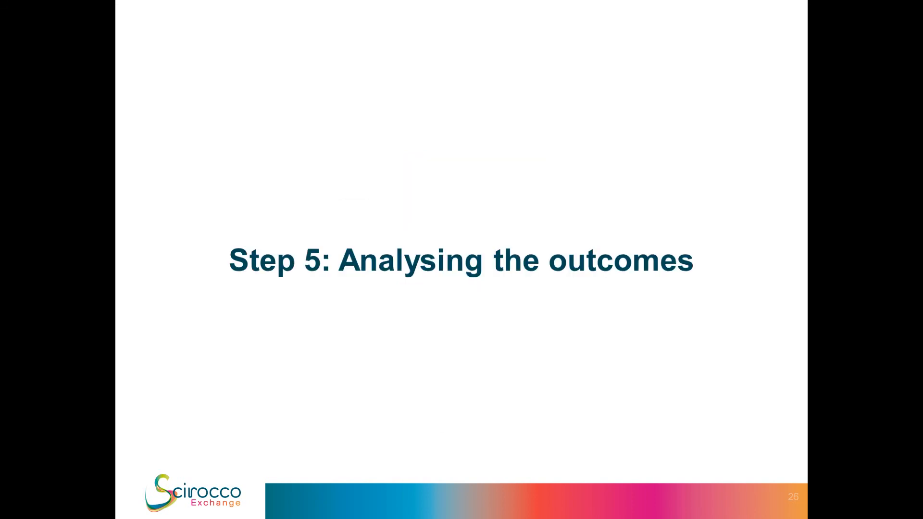
pyautogui.press('Right')
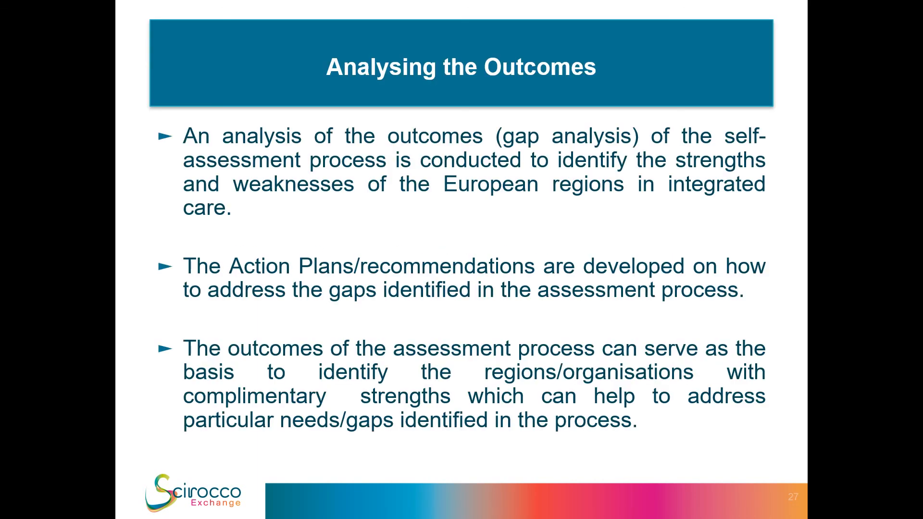